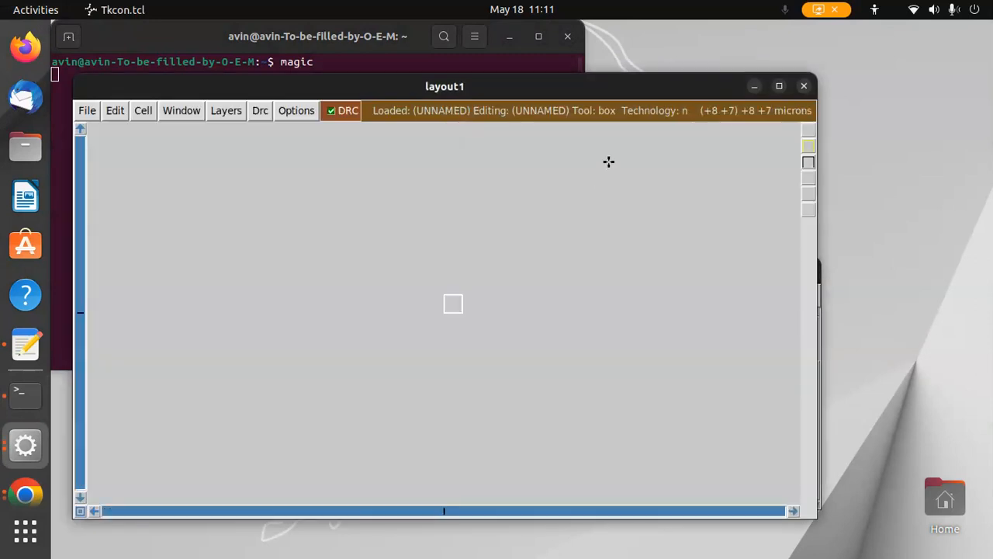
Maximize the layout window and switch the technology to scmos in the technology manager
{"action": "left_click", "coordinate": [781, 86]}
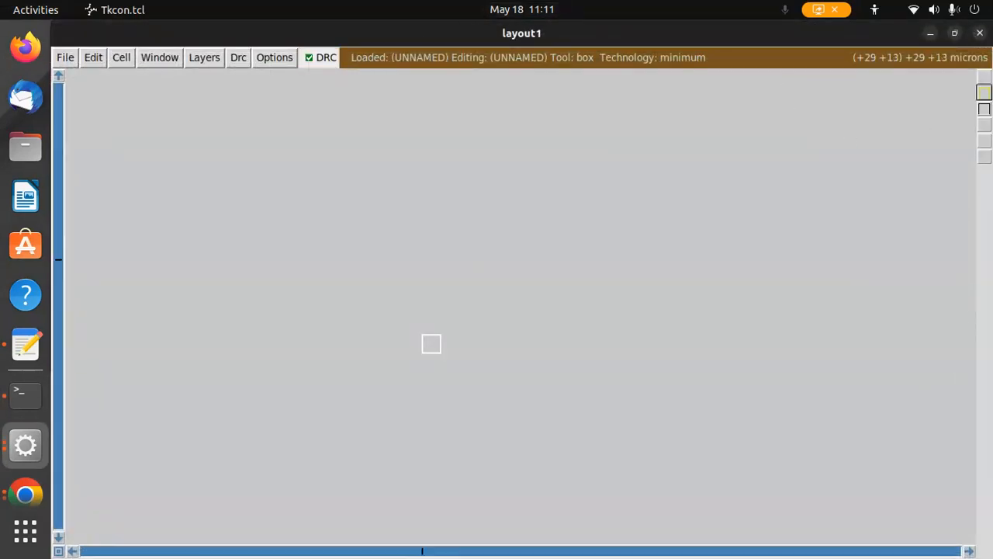
{"action": "left_click", "coordinate": [274, 57]}
{"action": "left_click", "coordinate": [301, 140]}
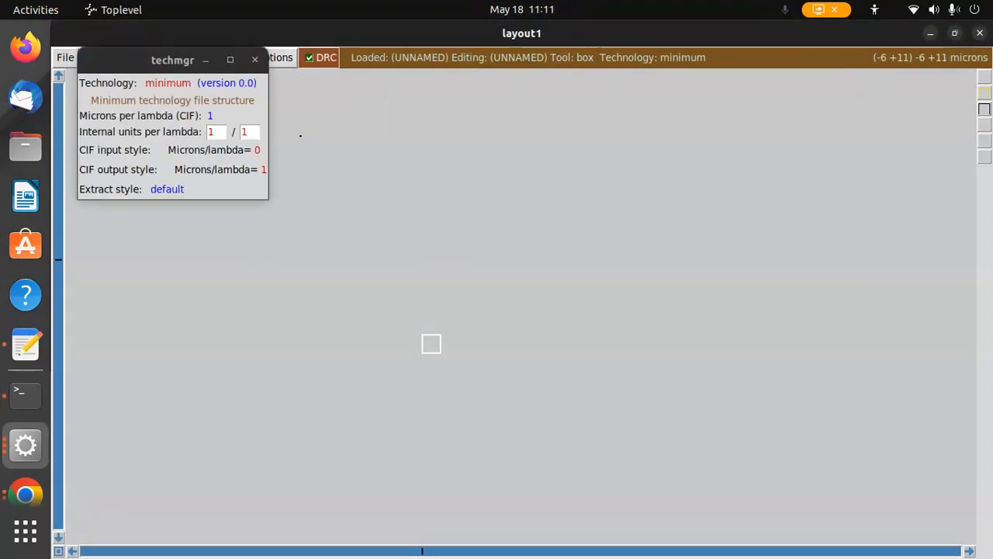
{"action": "left_click", "coordinate": [168, 83]}
{"action": "left_click", "coordinate": [168, 137]}
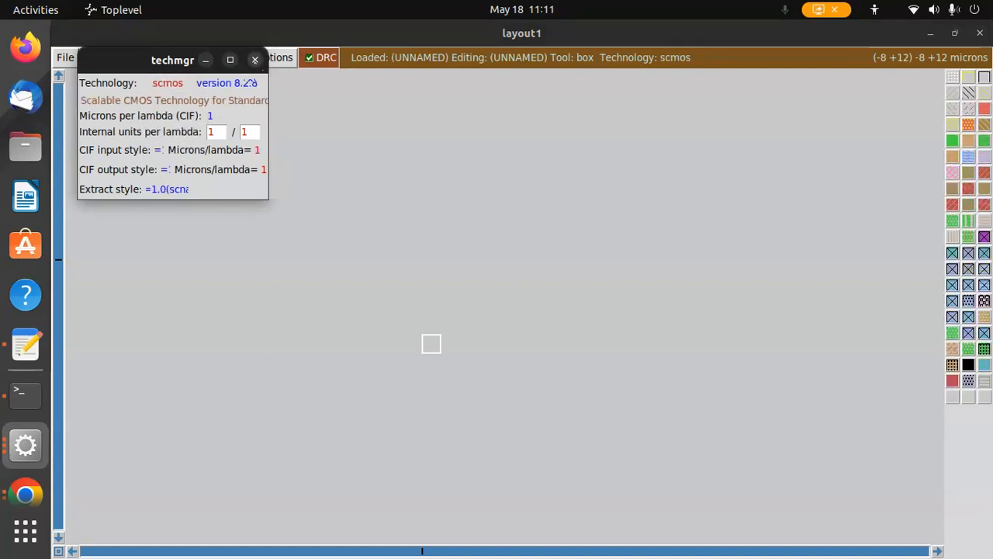
{"action": "left_click", "coordinate": [338, 60]}
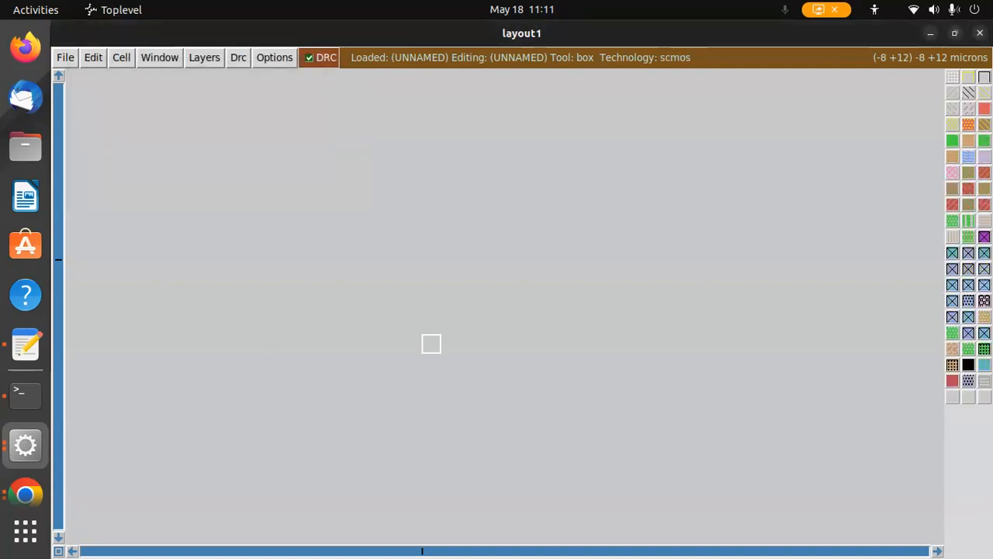
Show the grid and paint a large n-well rectangle in the upper part of the canvas
{"action": "key", "text": "g"}
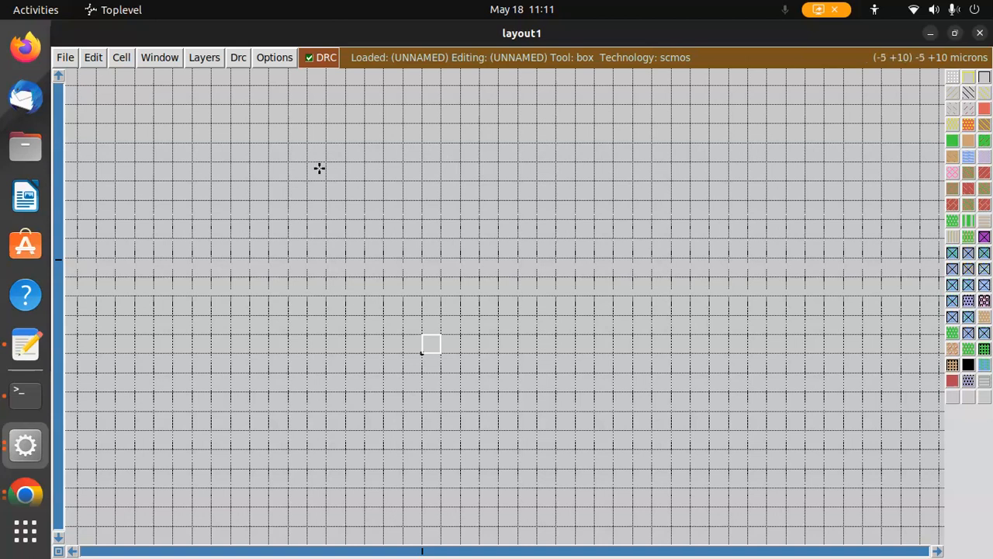
{"action": "right_click", "coordinate": [288, 108]}
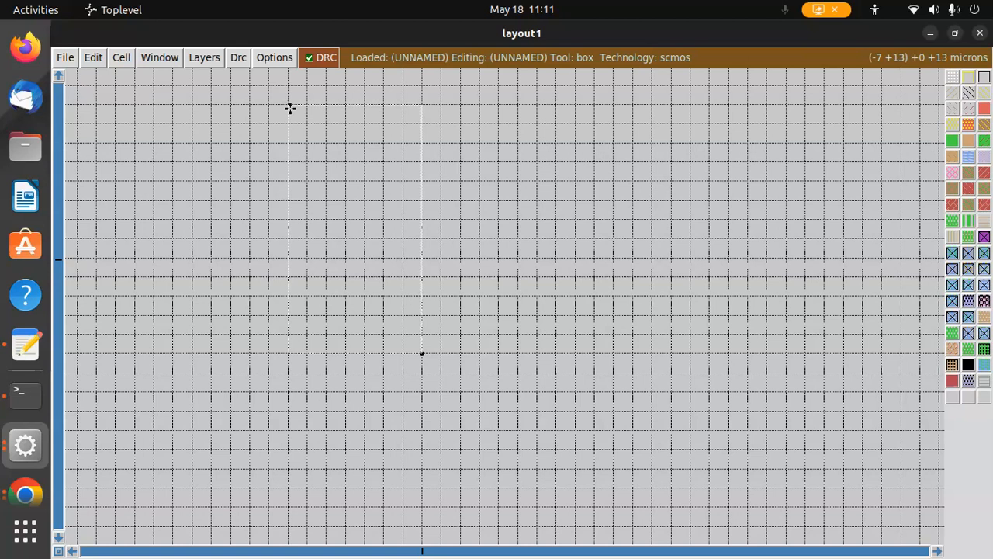
{"action": "left_click", "coordinate": [291, 104]}
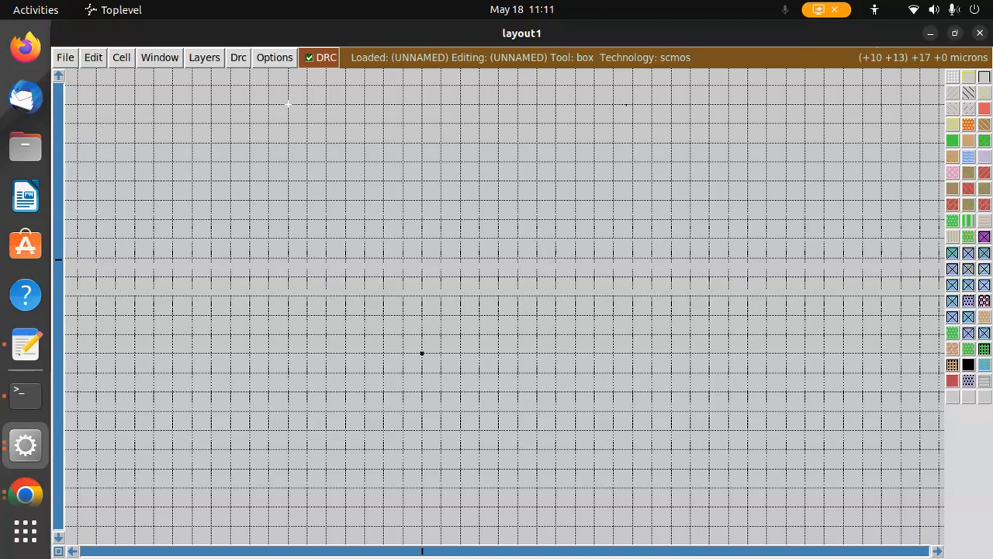
{"action": "right_click", "coordinate": [572, 102]}
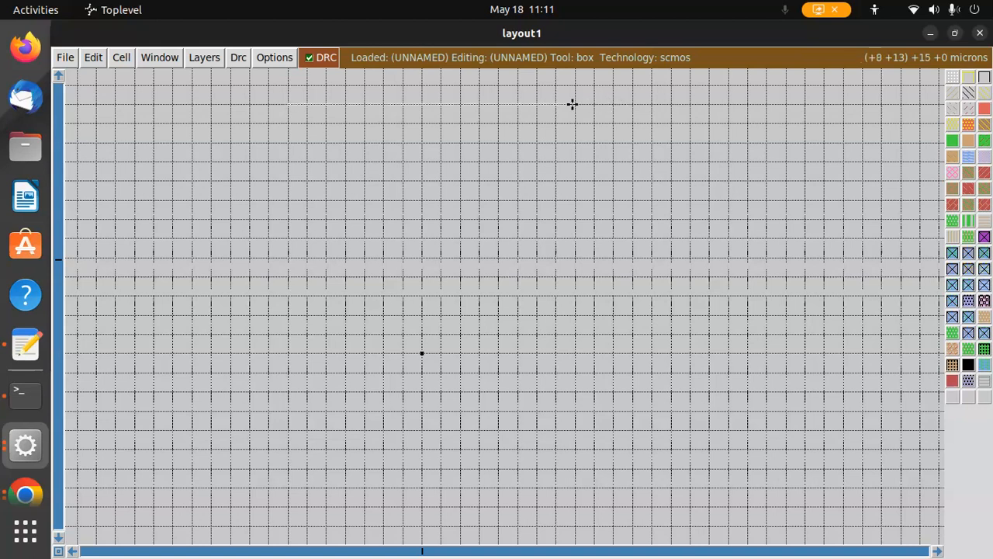
{"action": "right_click", "coordinate": [574, 314]}
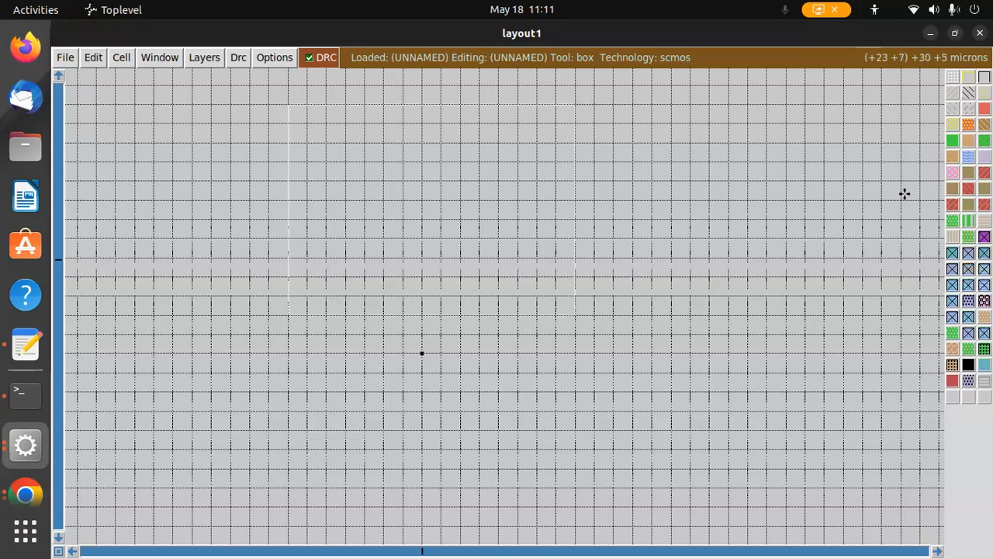
{"action": "left_click", "coordinate": [968, 93]}
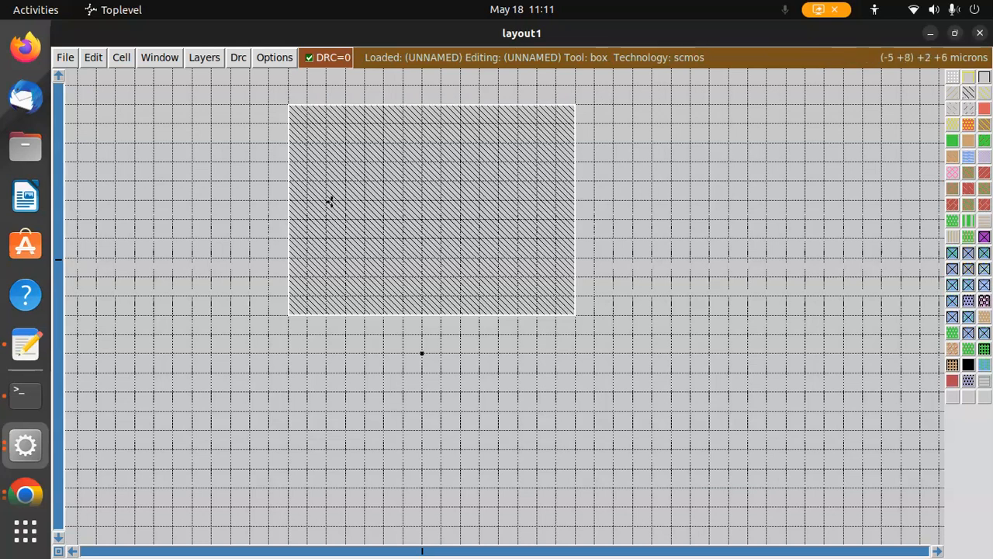
Paint a p-diffusion rectangle inside the n-well, inset about one grid unit from its edges
{"action": "right_click", "coordinate": [308, 142]}
{"action": "left_click", "coordinate": [308, 143]}
{"action": "right_click", "coordinate": [308, 143]}
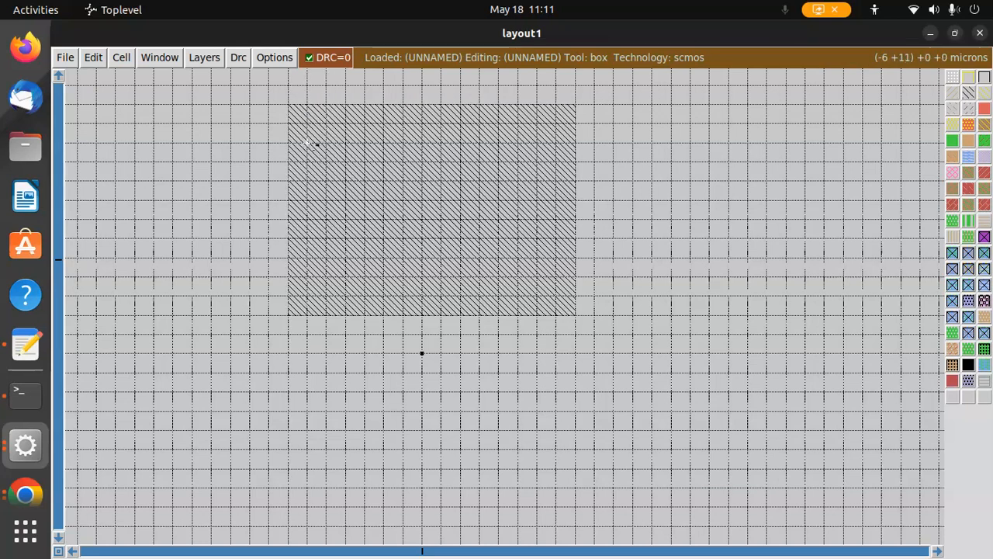
{"action": "right_click", "coordinate": [555, 143]}
{"action": "right_click", "coordinate": [556, 236]}
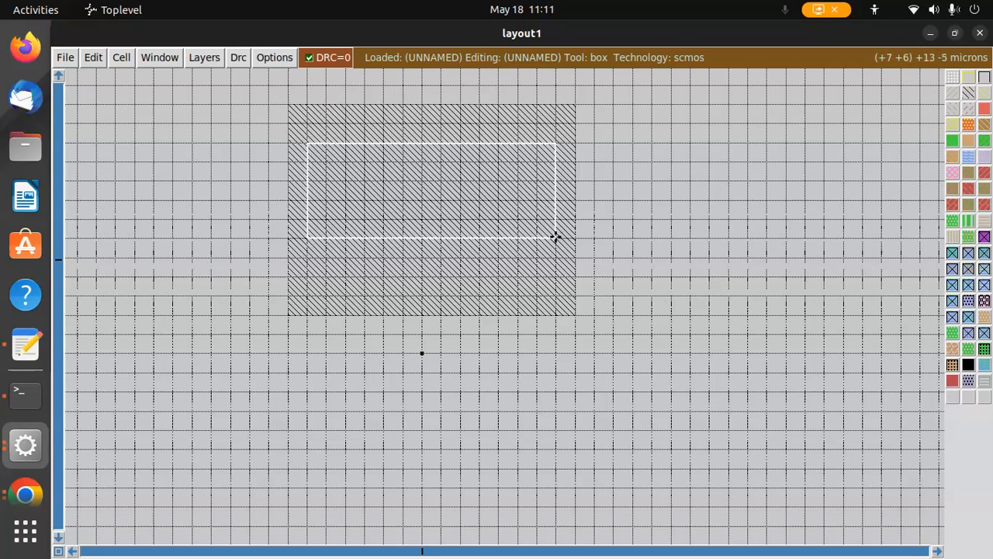
{"action": "left_click", "coordinate": [969, 140]}
Paint an n-diffusion rectangle below the n-well
{"action": "scroll", "coordinate": [695, 209], "scroll_direction": "down", "scroll_amount": 3}
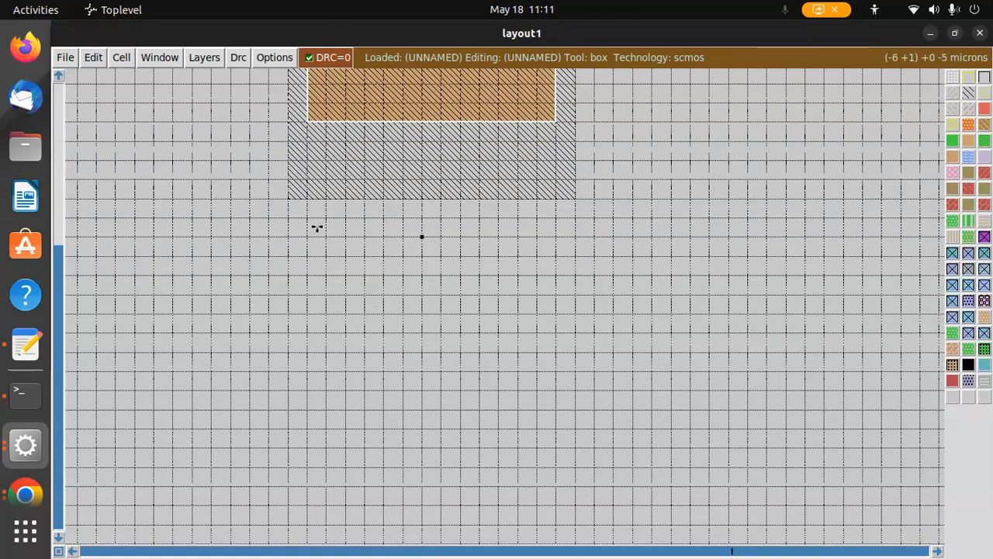
{"action": "right_click", "coordinate": [308, 295]}
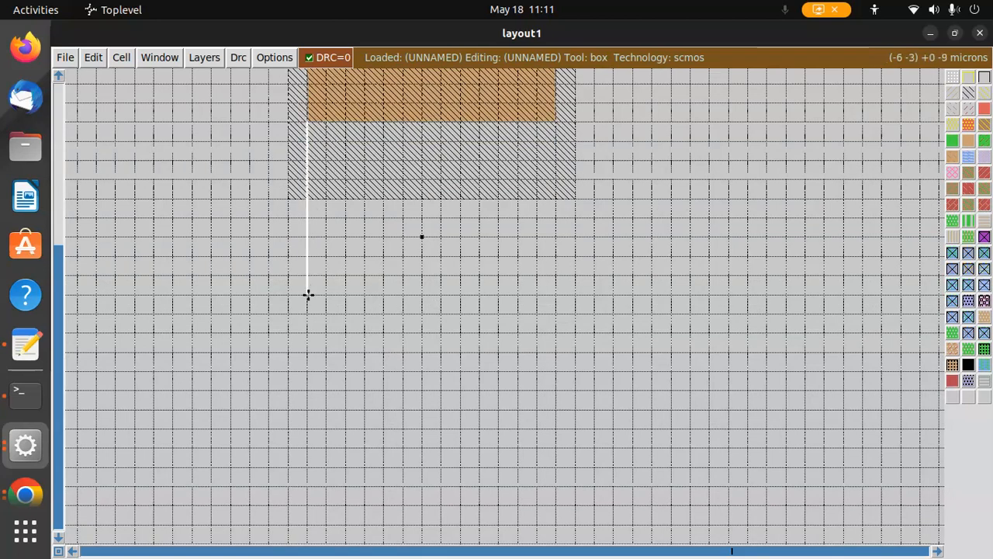
{"action": "scroll", "coordinate": [308, 295], "scroll_direction": "up", "scroll_amount": 1}
{"action": "left_click", "coordinate": [309, 317]}
{"action": "right_click", "coordinate": [556, 320]}
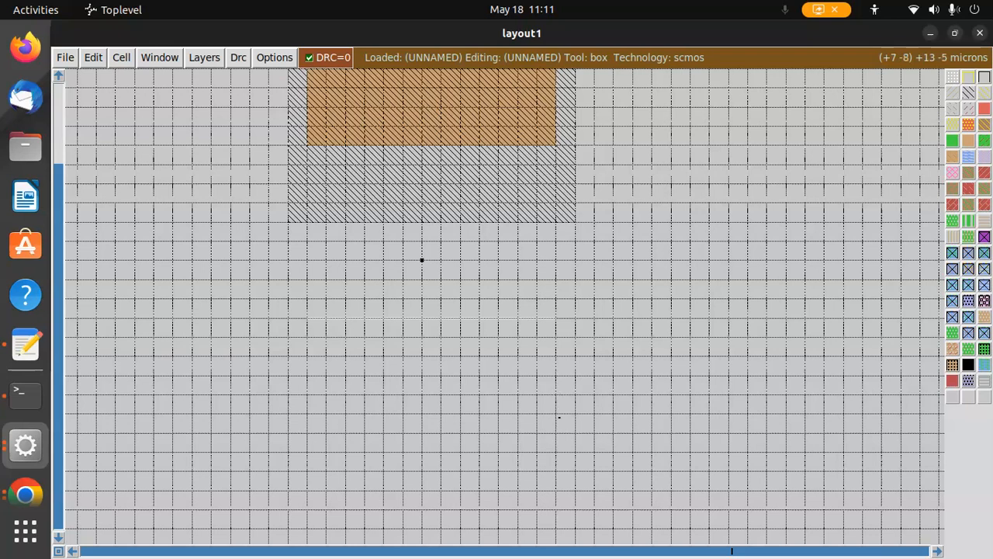
{"action": "right_click", "coordinate": [556, 412]}
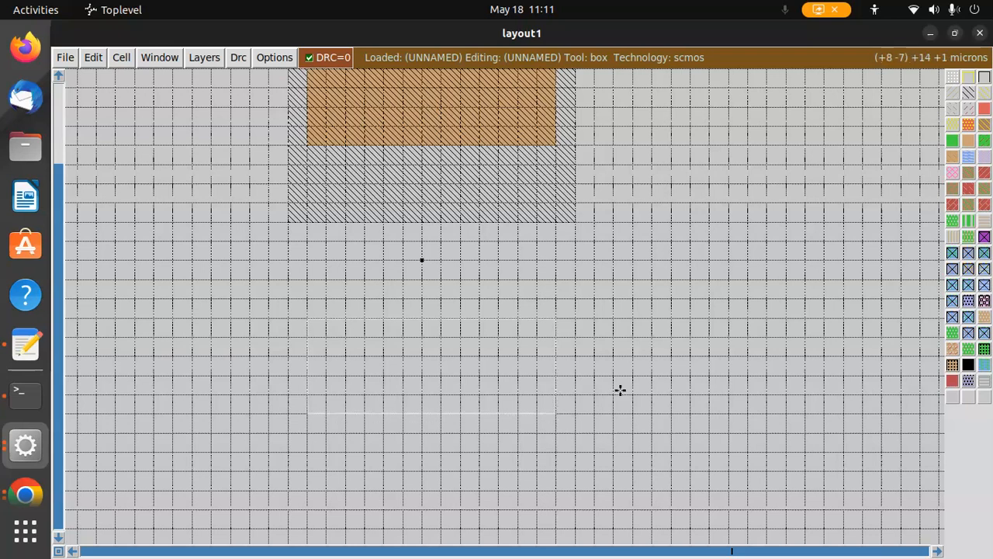
{"action": "left_click", "coordinate": [952, 141]}
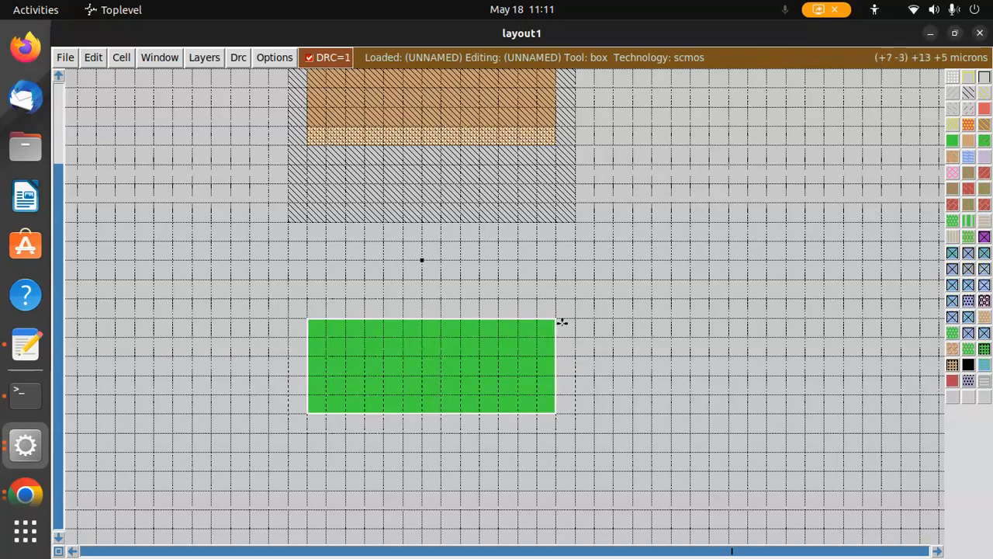
Erase the n-diffusion and repaint it as a wider rectangle spanning the n-well's full width
{"action": "scroll", "coordinate": [594, 288], "scroll_direction": "up", "scroll_amount": 1}
{"action": "middle_click", "coordinate": [594, 288]}
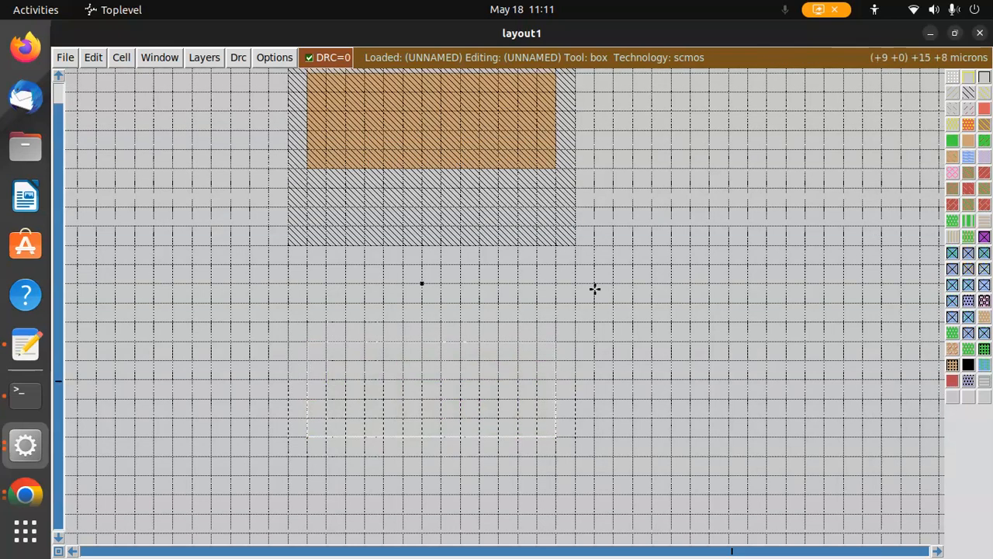
{"action": "right_click", "coordinate": [308, 366]}
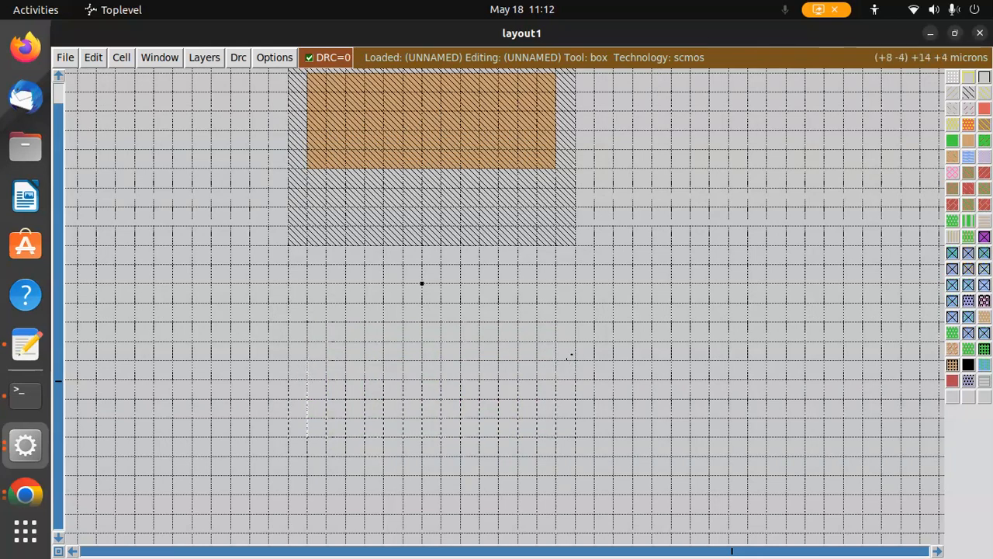
{"action": "right_click", "coordinate": [576, 360]}
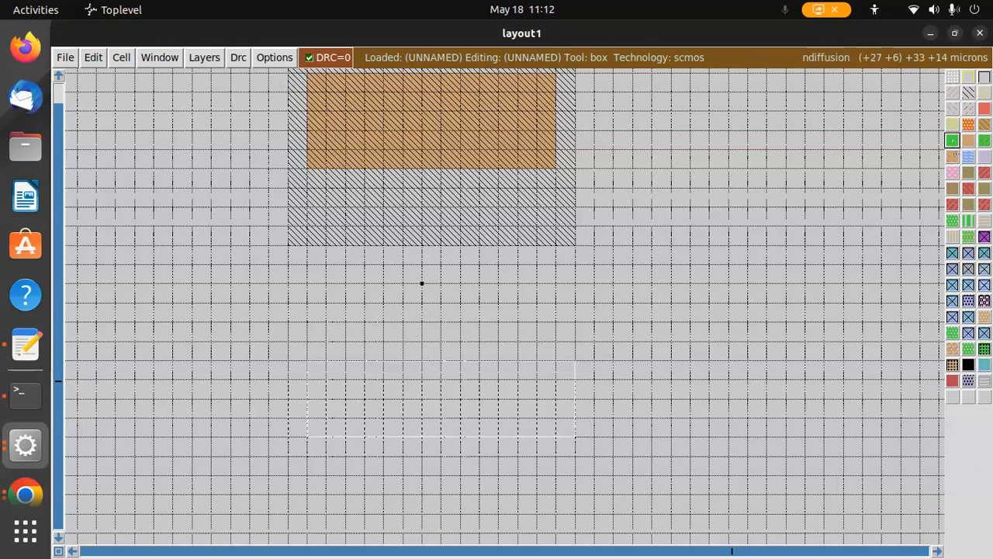
{"action": "middle_click", "coordinate": [953, 141]}
{"action": "scroll", "coordinate": [517, 433], "scroll_direction": "down", "scroll_amount": 1}
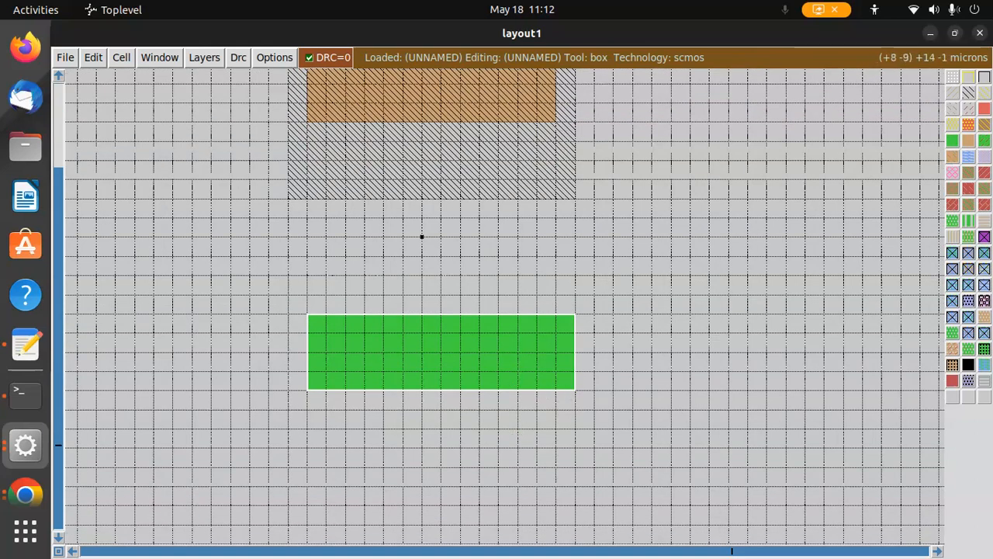
{"action": "right_click", "coordinate": [570, 430]}
{"action": "middle_click", "coordinate": [530, 349]}
{"action": "left_click", "coordinate": [697, 327]}
{"action": "scroll", "coordinate": [560, 333], "scroll_direction": "up", "scroll_amount": 2}
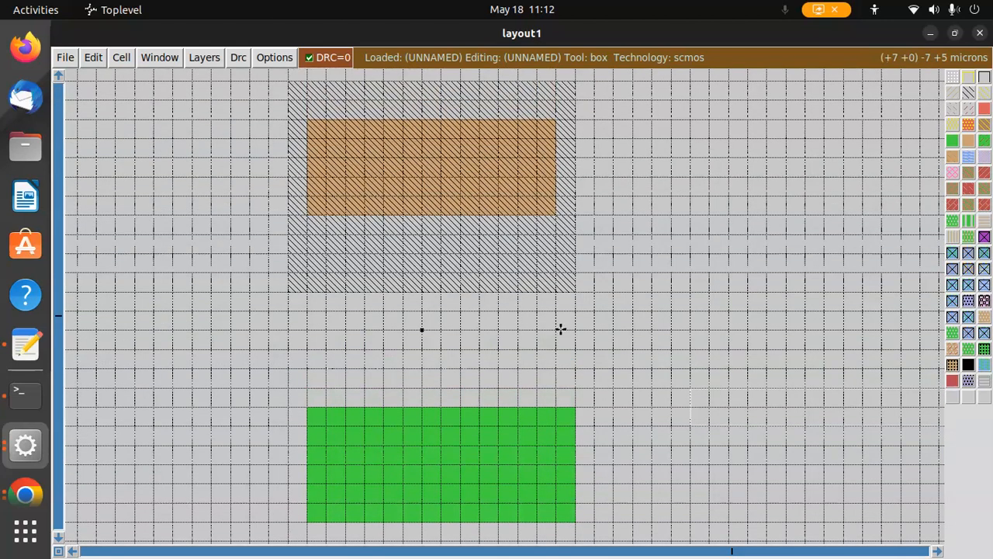
{"action": "scroll", "coordinate": [458, 211], "scroll_direction": "up", "scroll_amount": 1}
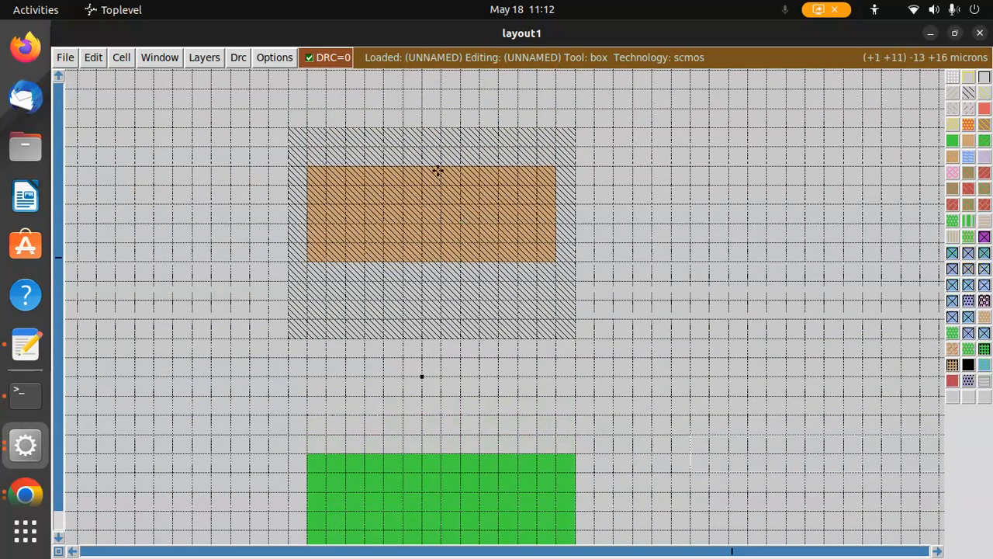
Paint a vertical polysilicon gate strip from the top of the n-well down into the n-diffusion
{"action": "right_click", "coordinate": [404, 128]}
{"action": "right_click", "coordinate": [405, 128]}
{"action": "right_click", "coordinate": [439, 128]}
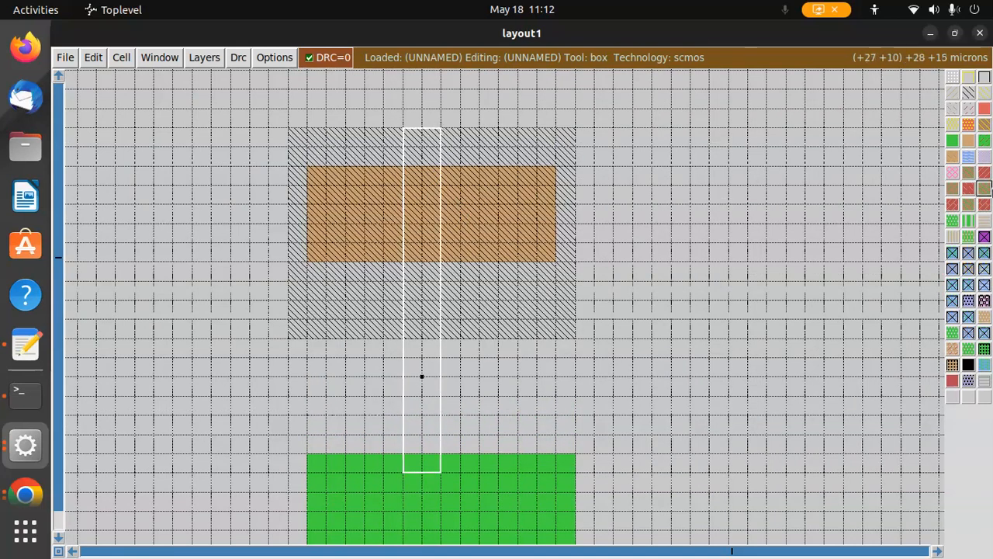
{"action": "middle_click", "coordinate": [983, 112]}
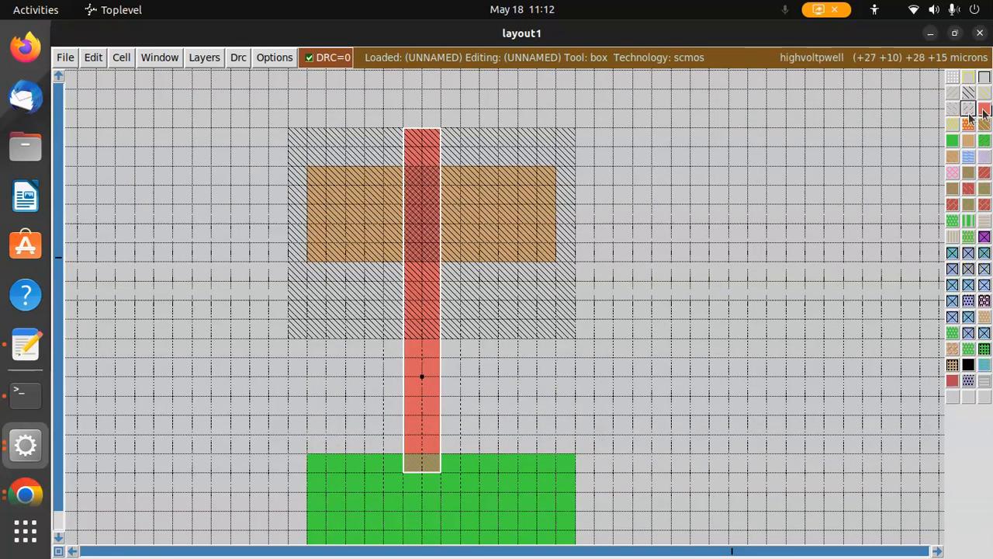
Extend the polysilicon strip down past the bottom of the n-diffusion
{"action": "scroll", "coordinate": [585, 324], "scroll_direction": "down", "scroll_amount": 4}
{"action": "left_click", "coordinate": [403, 379]}
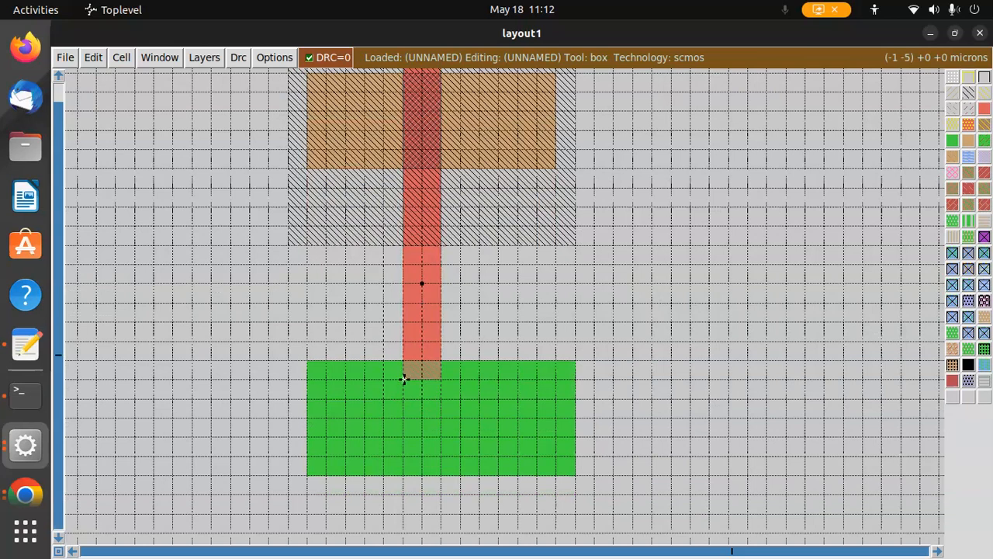
{"action": "right_click", "coordinate": [440, 377]}
{"action": "right_click", "coordinate": [441, 513]}
{"action": "middle_click", "coordinate": [424, 277]}
Paint a metal1 rail rectangle above the n-well, slightly wider than it
{"action": "left_click", "coordinate": [690, 330]}
{"action": "scroll", "coordinate": [690, 324], "scroll_direction": "up", "scroll_amount": 3}
{"action": "scroll", "coordinate": [690, 324], "scroll_direction": "up", "scroll_amount": 7}
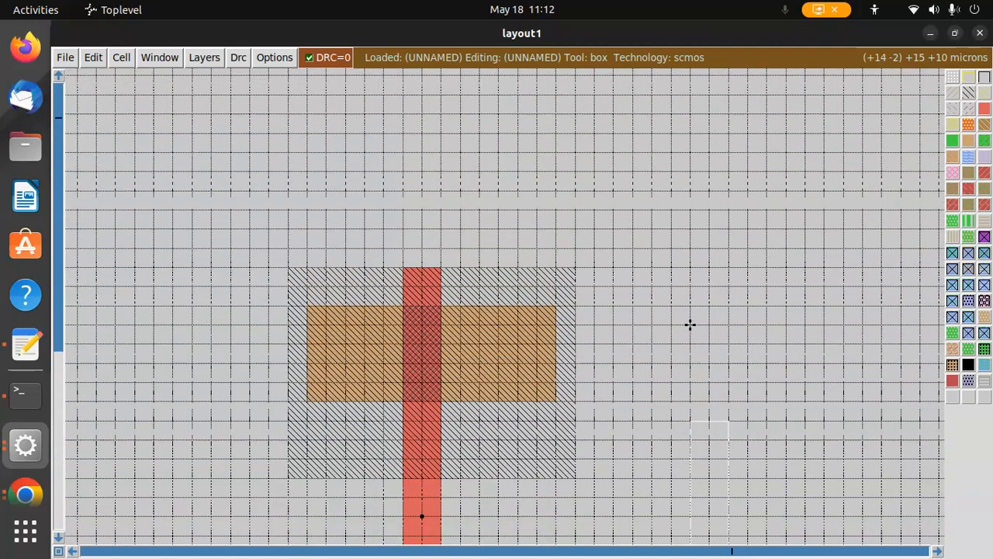
{"action": "scroll", "coordinate": [505, 347], "scroll_direction": "down", "scroll_amount": 4}
{"action": "scroll", "coordinate": [504, 347], "scroll_direction": "up", "scroll_amount": 6}
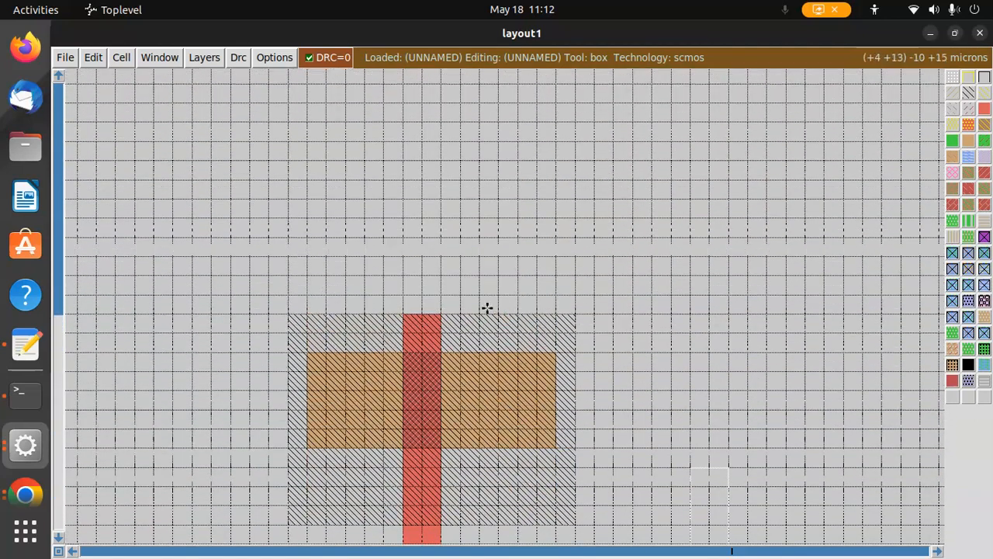
{"action": "right_click", "coordinate": [289, 143]}
{"action": "left_click", "coordinate": [289, 144]}
{"action": "right_click", "coordinate": [288, 144]}
{"action": "right_click", "coordinate": [594, 143]}
{"action": "right_click", "coordinate": [599, 255]}
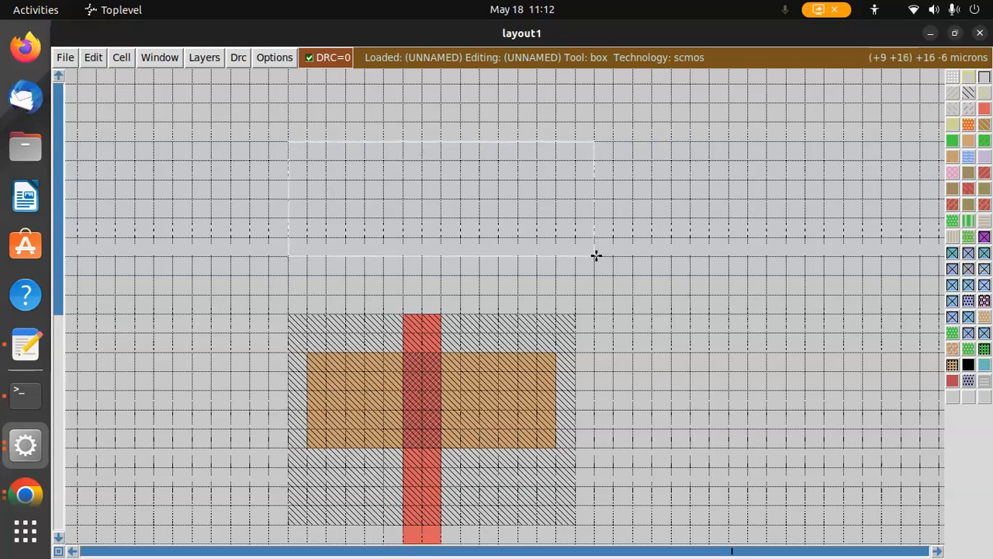
{"action": "middle_click", "coordinate": [970, 156]}
Paint a second metal1 rail rectangle below the n-diffusion, matching its width
{"action": "scroll", "coordinate": [729, 222], "scroll_direction": "down", "scroll_amount": 8}
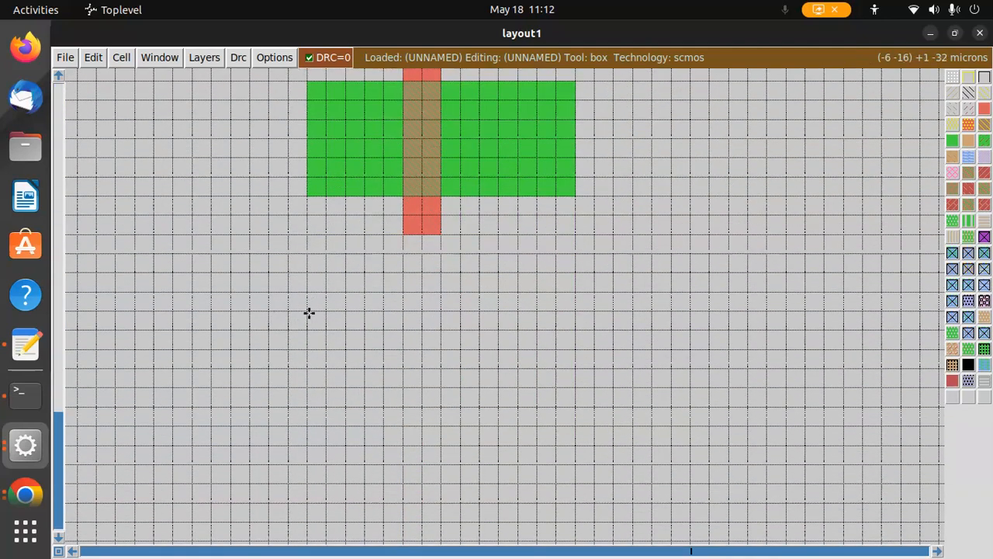
{"action": "right_click", "coordinate": [310, 311]}
{"action": "left_click", "coordinate": [308, 310]}
{"action": "right_click", "coordinate": [574, 311]}
{"action": "right_click", "coordinate": [572, 407]}
{"action": "middle_click", "coordinate": [968, 159]}
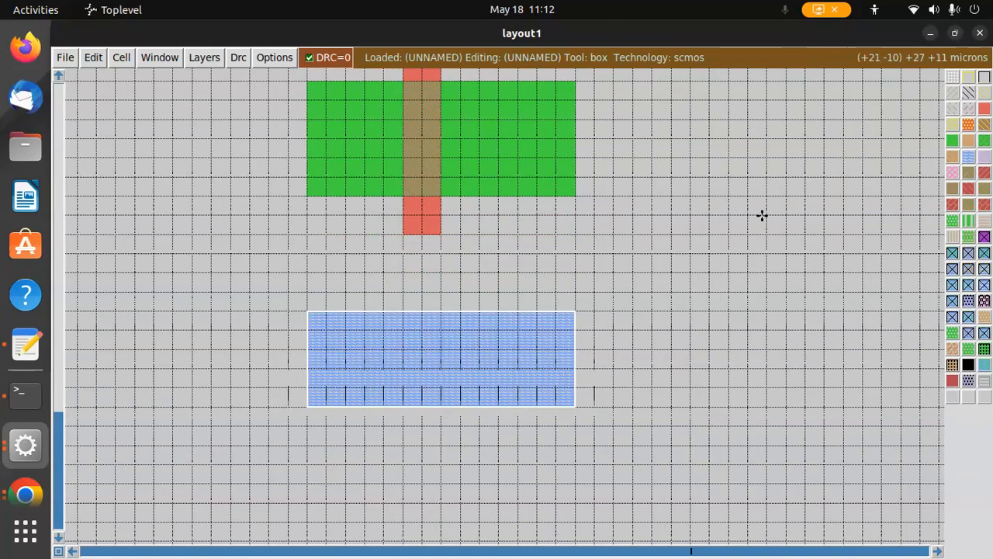
Paint a metal1 strip from the top rail down over the left end of the p-diffusion
{"action": "scroll", "coordinate": [691, 241], "scroll_direction": "up", "scroll_amount": 8}
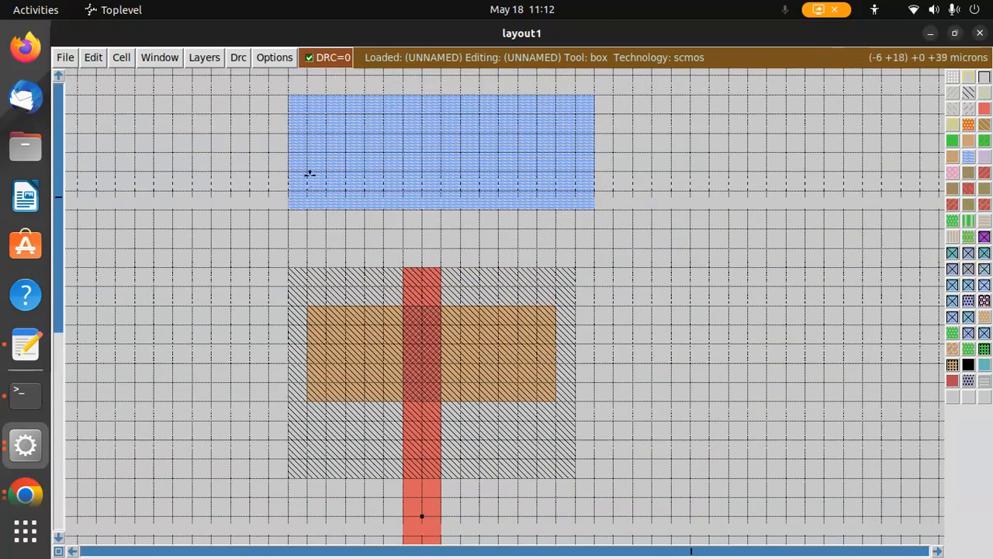
{"action": "right_click", "coordinate": [307, 138]}
{"action": "right_click", "coordinate": [378, 135]}
{"action": "right_click", "coordinate": [378, 400]}
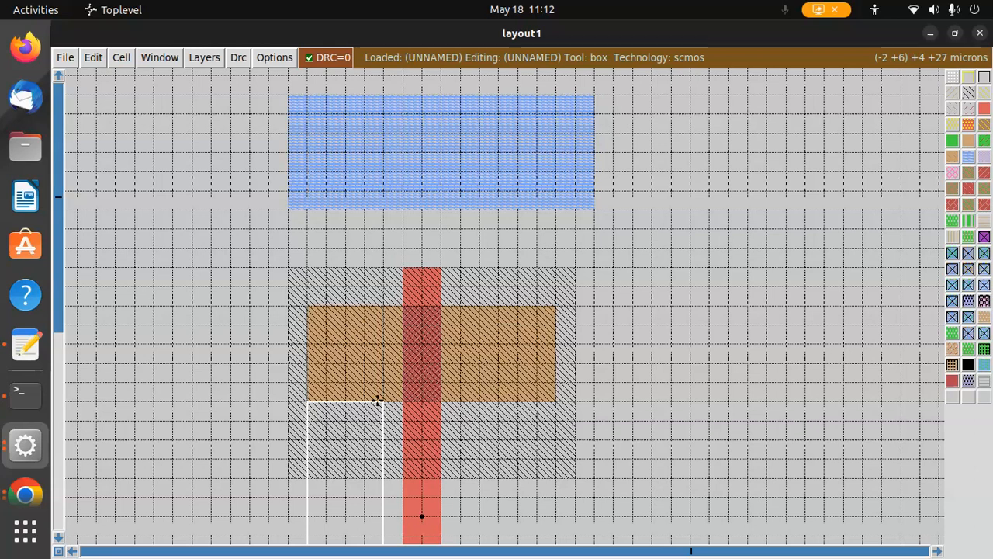
{"action": "left_click", "coordinate": [378, 401]}
{"action": "right_click", "coordinate": [377, 400]}
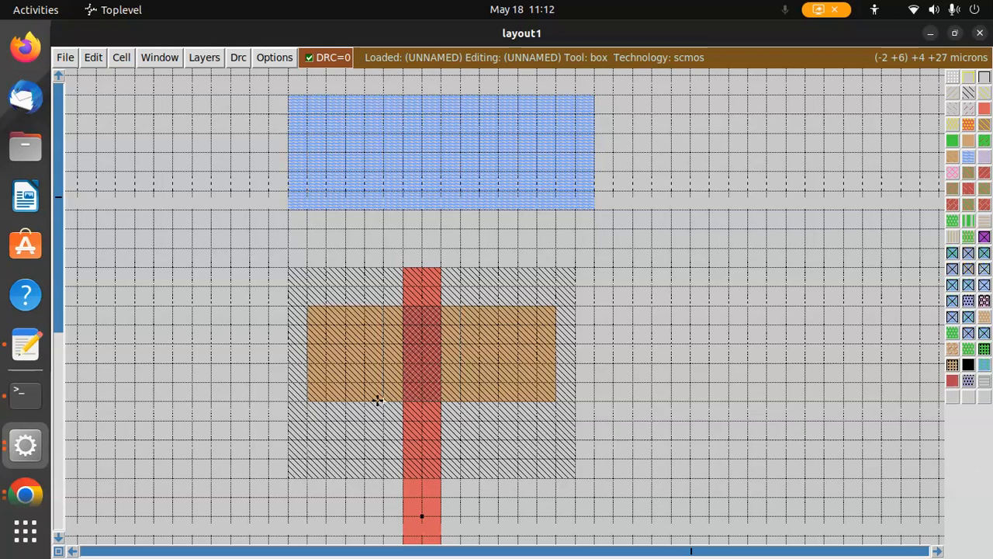
{"action": "right_click", "coordinate": [309, 307]}
{"action": "right_click", "coordinate": [336, 135]}
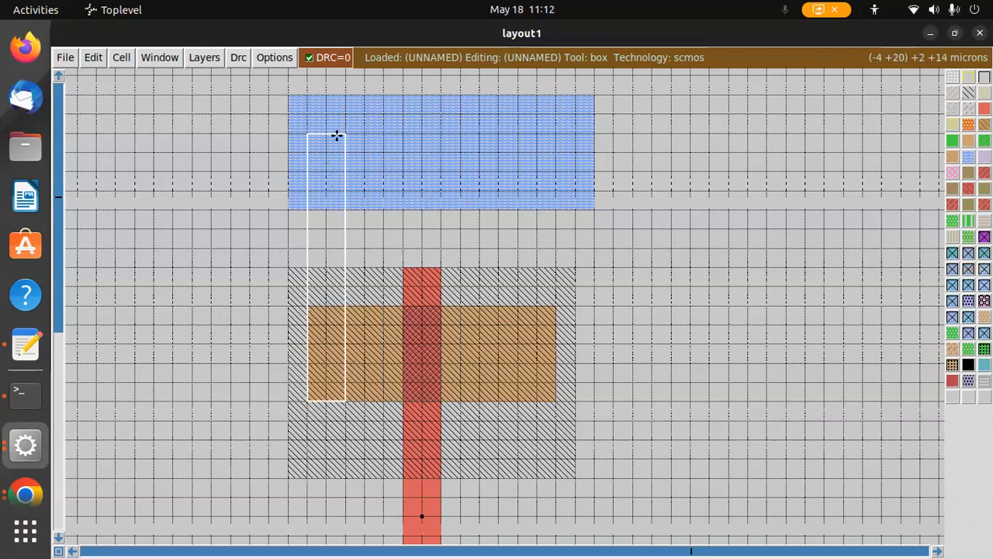
{"action": "right_click", "coordinate": [376, 133]}
{"action": "middle_click", "coordinate": [452, 156]}
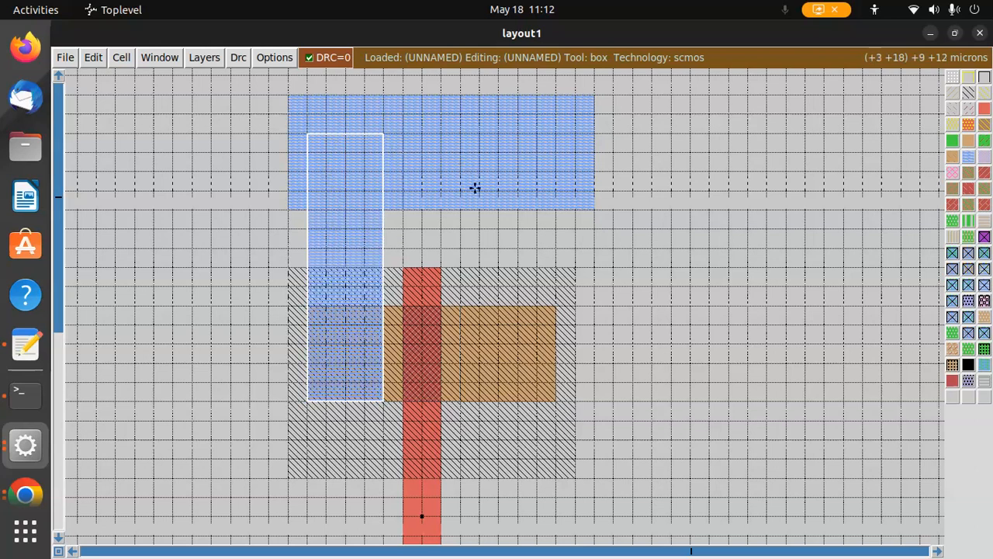
Paint a metal1 strip from the bottom rail up over the left end of the n-diffusion
{"action": "scroll", "coordinate": [510, 426], "scroll_direction": "down", "scroll_amount": 8}
{"action": "left_click", "coordinate": [309, 242]}
{"action": "right_click", "coordinate": [386, 242]}
{"action": "right_click", "coordinate": [384, 336]}
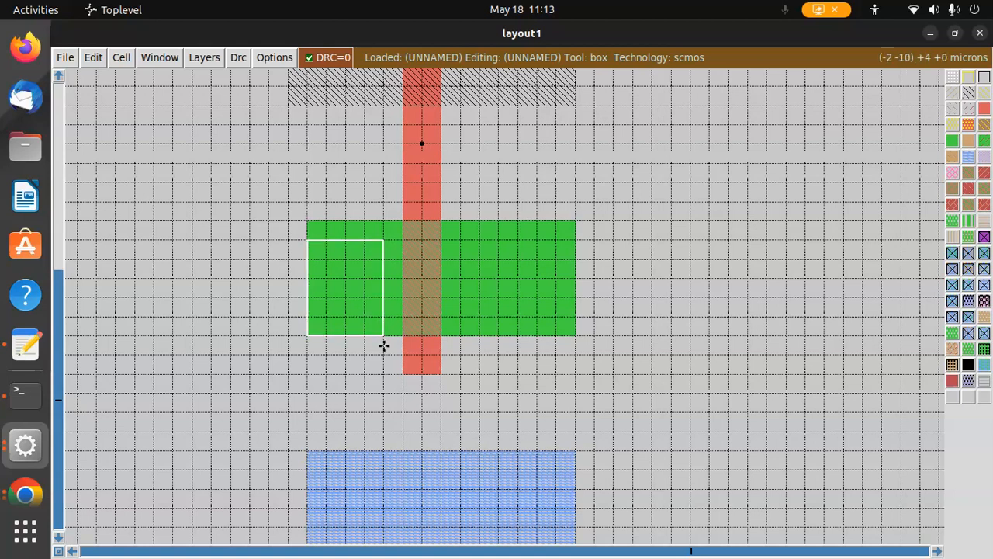
{"action": "left_click", "coordinate": [308, 526]}
{"action": "right_click", "coordinate": [388, 526]}
{"action": "right_click", "coordinate": [384, 240]}
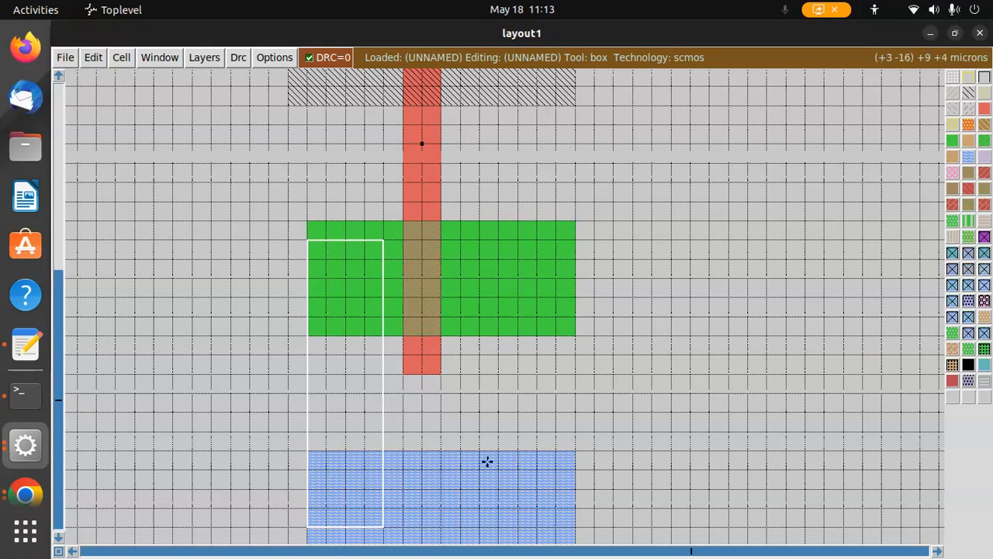
{"action": "middle_click", "coordinate": [479, 455]}
Paint a vertical metal1 output strip joining the right ends of the p-diffusion and n-diffusion
{"action": "scroll", "coordinate": [724, 346], "scroll_direction": "up", "scroll_amount": 5}
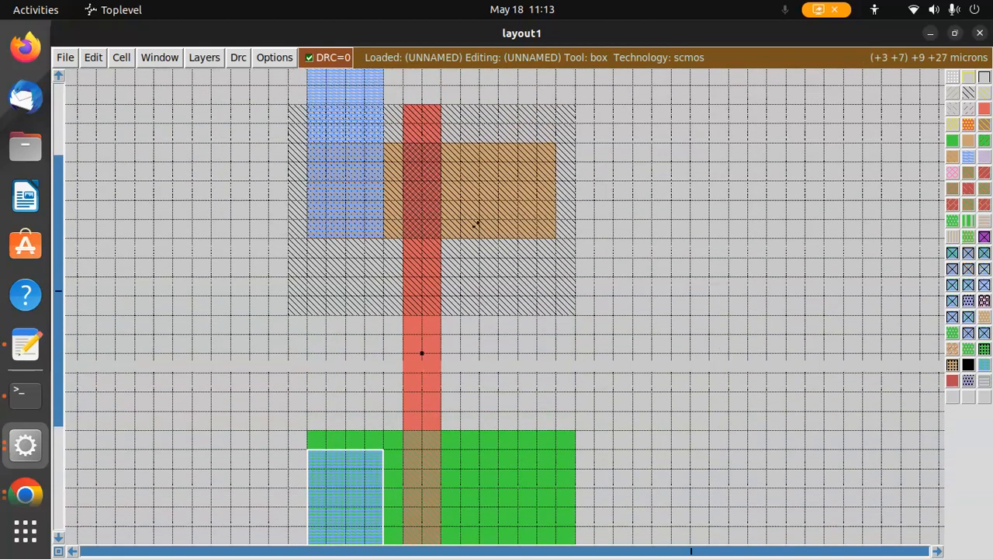
{"action": "right_click", "coordinate": [461, 145]}
{"action": "left_click", "coordinate": [463, 146]}
{"action": "right_click", "coordinate": [463, 146]}
{"action": "right_click", "coordinate": [556, 144]}
{"action": "scroll", "coordinate": [556, 224], "scroll_direction": "down", "scroll_amount": 3}
{"action": "right_click", "coordinate": [461, 429]}
{"action": "right_click", "coordinate": [552, 429]}
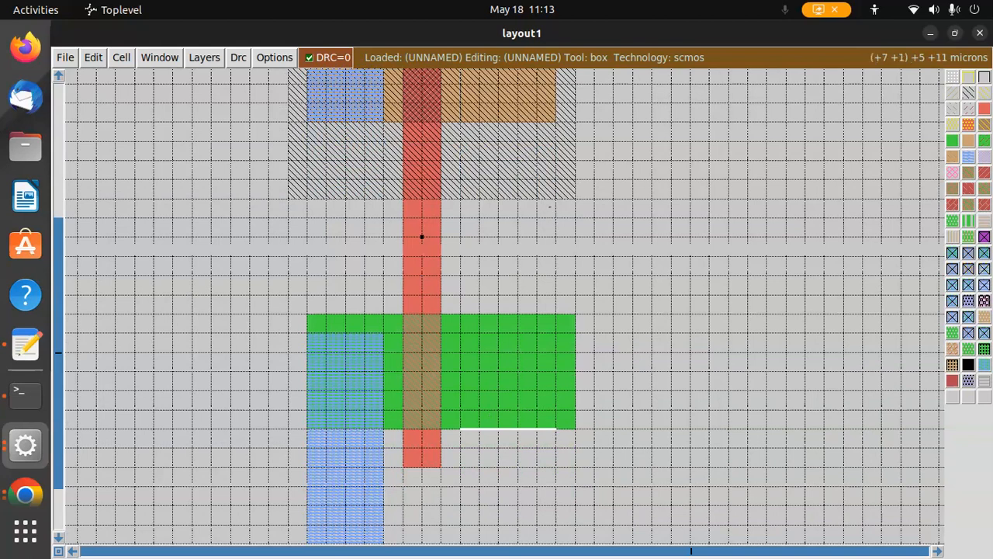
{"action": "scroll", "coordinate": [549, 212], "scroll_direction": "up", "scroll_amount": 2}
{"action": "right_click", "coordinate": [461, 98]}
{"action": "right_click", "coordinate": [554, 97]}
{"action": "middle_click", "coordinate": [969, 156]}
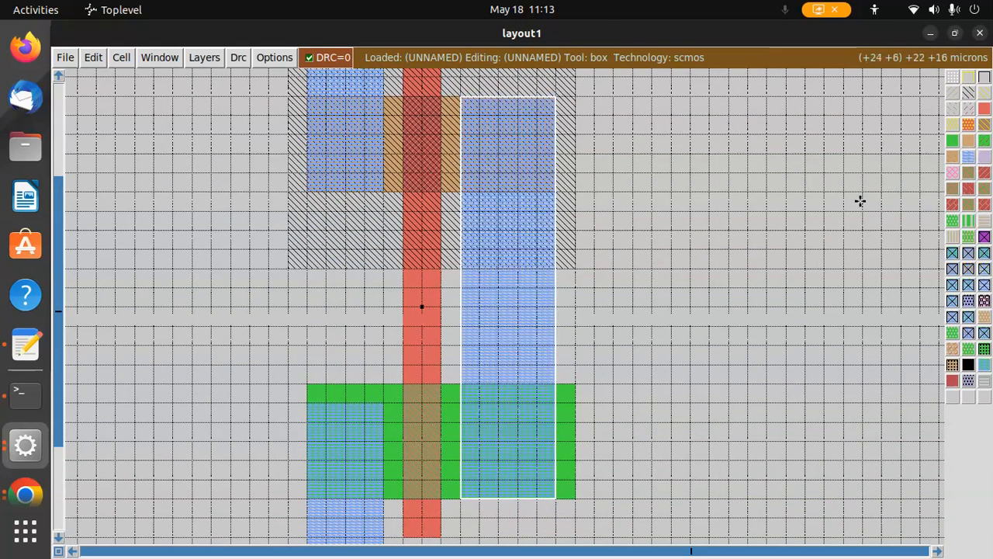
Place a pdcontact over the left end of the p-diffusion
{"action": "scroll", "coordinate": [660, 308], "scroll_direction": "up", "scroll_amount": 3}
{"action": "scroll", "coordinate": [660, 308], "scroll_direction": "down", "scroll_amount": 5}
{"action": "scroll", "coordinate": [660, 308], "scroll_direction": "up", "scroll_amount": 3}
{"action": "right_click", "coordinate": [307, 215]}
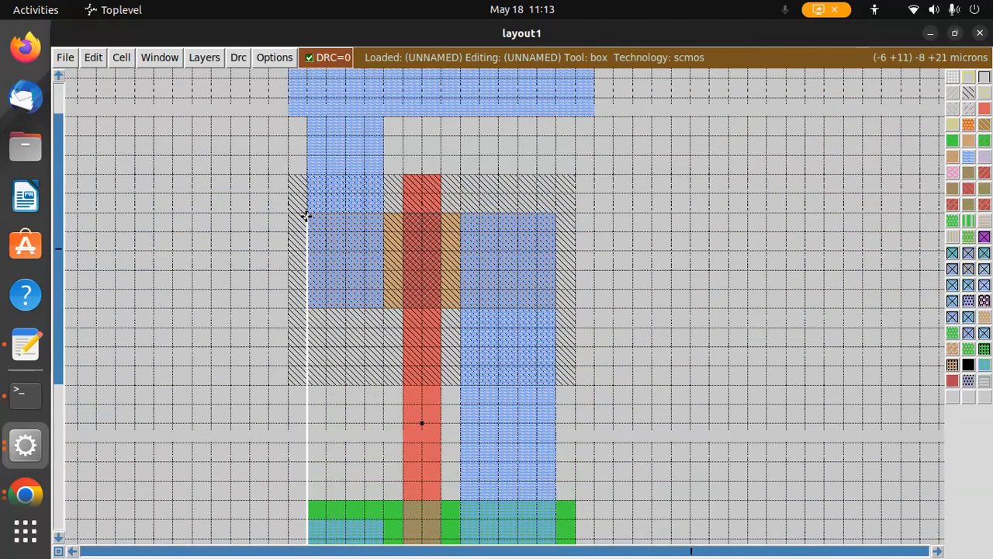
{"action": "right_click", "coordinate": [384, 214]}
{"action": "right_click", "coordinate": [381, 308]}
{"action": "right_click", "coordinate": [381, 215]}
{"action": "left_click", "coordinate": [380, 215]}
{"action": "right_click", "coordinate": [380, 216]}
{"action": "right_click", "coordinate": [306, 215]}
{"action": "right_click", "coordinate": [384, 307]}
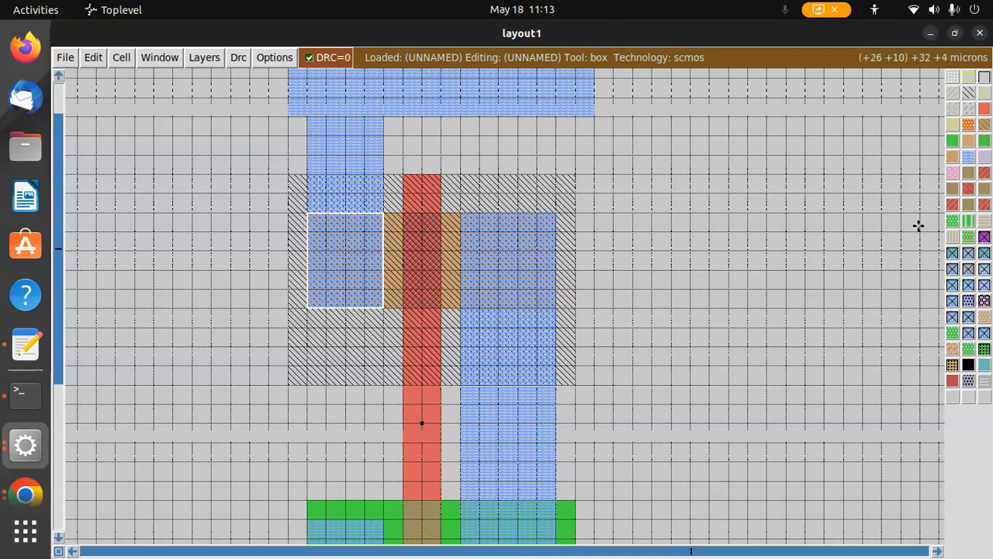
{"action": "left_click", "coordinate": [968, 253]}
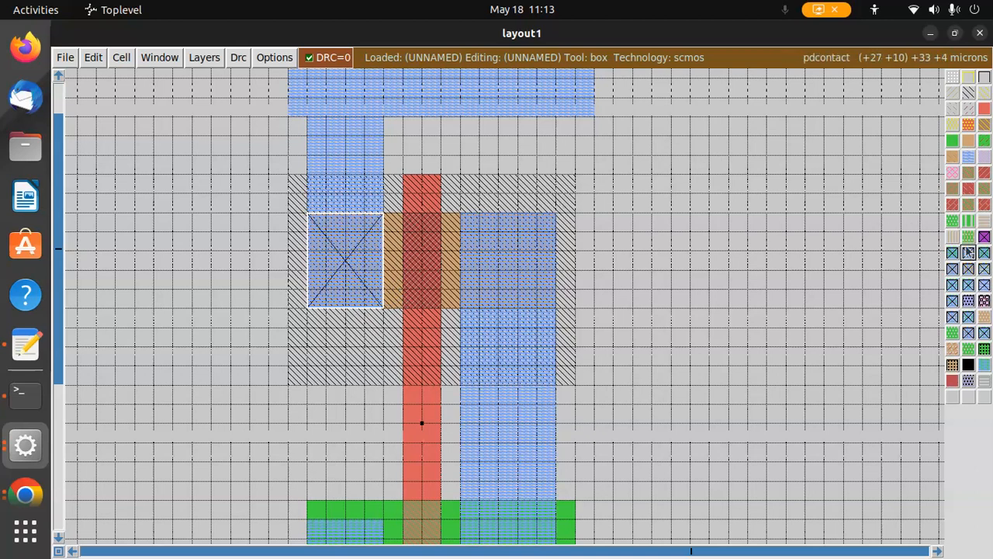
Place a pdcontact over the right end of the p-diffusion
{"action": "right_click", "coordinate": [460, 216]}
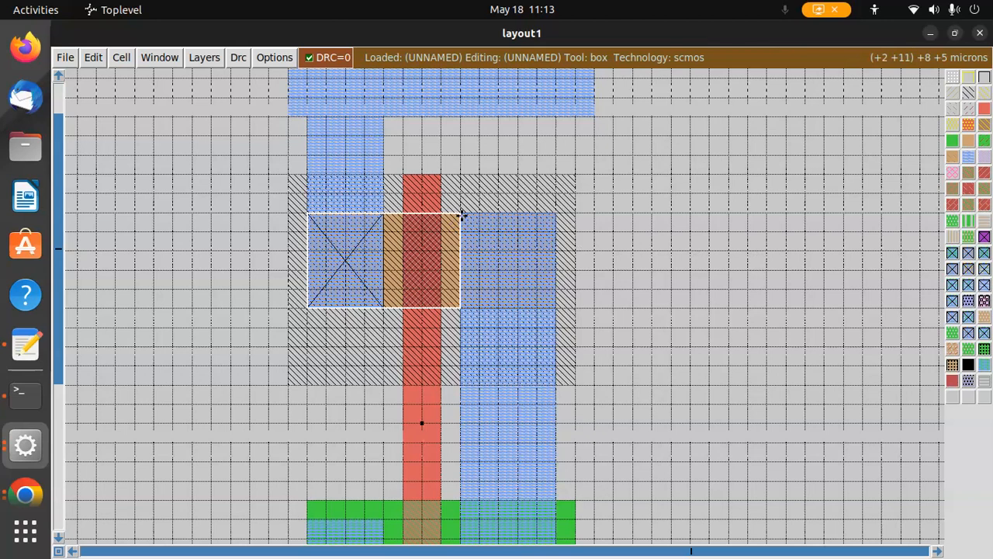
{"action": "left_click", "coordinate": [461, 216]}
{"action": "right_click", "coordinate": [462, 216]}
{"action": "right_click", "coordinate": [555, 214]}
{"action": "right_click", "coordinate": [555, 308]}
{"action": "middle_click", "coordinate": [984, 253]}
Place an ndcontact over the left end of the n-diffusion
{"action": "scroll", "coordinate": [554, 262], "scroll_direction": "down", "scroll_amount": 5}
{"action": "left_click", "coordinate": [310, 358]}
{"action": "right_click", "coordinate": [307, 356]}
{"action": "right_click", "coordinate": [383, 358]}
{"action": "right_click", "coordinate": [383, 450]}
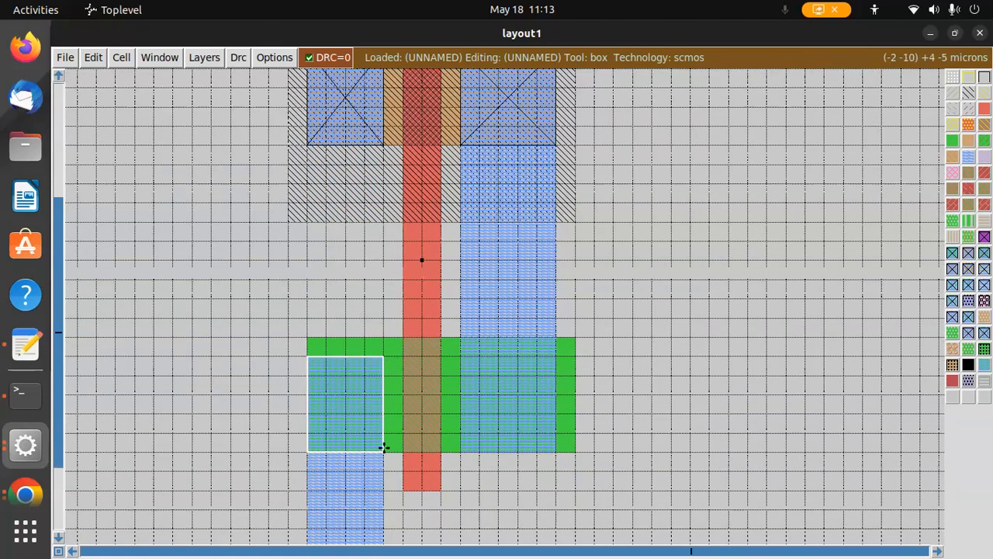
{"action": "middle_click", "coordinate": [953, 254]}
Place an ndcontact over the right end of the n-diffusion
{"action": "left_click", "coordinate": [463, 358]}
{"action": "right_click", "coordinate": [465, 356]}
{"action": "right_click", "coordinate": [556, 357]}
{"action": "right_click", "coordinate": [555, 452]}
{"action": "middle_click", "coordinate": [953, 253]}
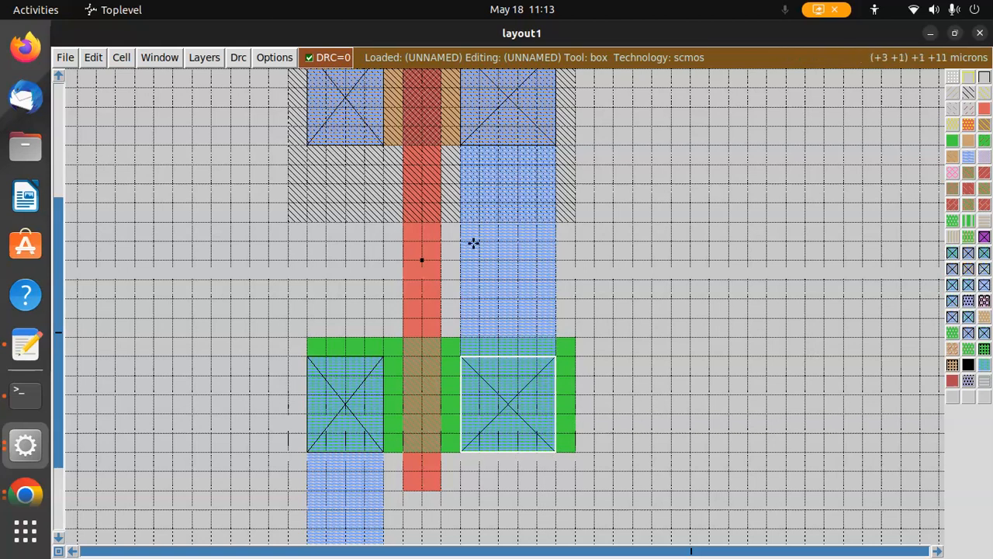
Place an nsubstratencontact on the left end of the top metal1 rail
{"action": "scroll", "coordinate": [434, 248], "scroll_direction": "up", "scroll_amount": 5}
{"action": "scroll", "coordinate": [402, 245], "scroll_direction": "up", "scroll_amount": 2}
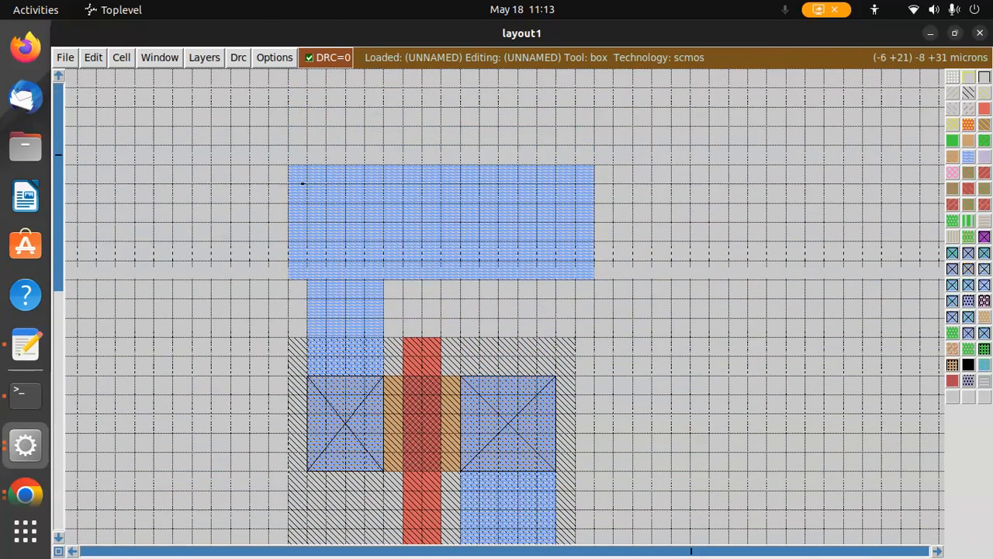
{"action": "left_click", "coordinate": [308, 182]}
{"action": "right_click", "coordinate": [307, 182]}
{"action": "right_click", "coordinate": [402, 184]}
{"action": "right_click", "coordinate": [402, 262]}
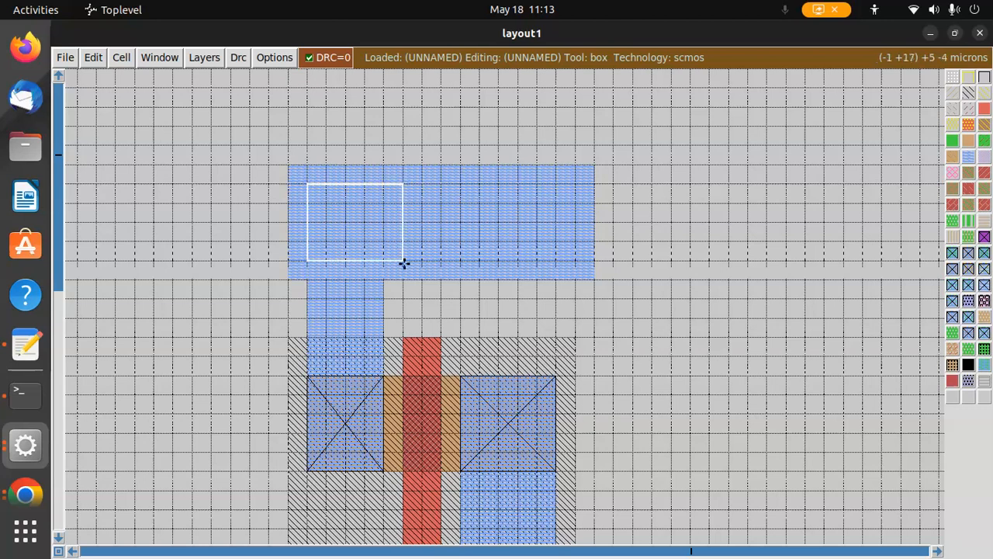
{"action": "left_click", "coordinate": [966, 318]}
Place a psubstratepcontact on the left end of the bottom metal1 rail
{"action": "scroll", "coordinate": [690, 286], "scroll_direction": "down", "scroll_amount": 8}
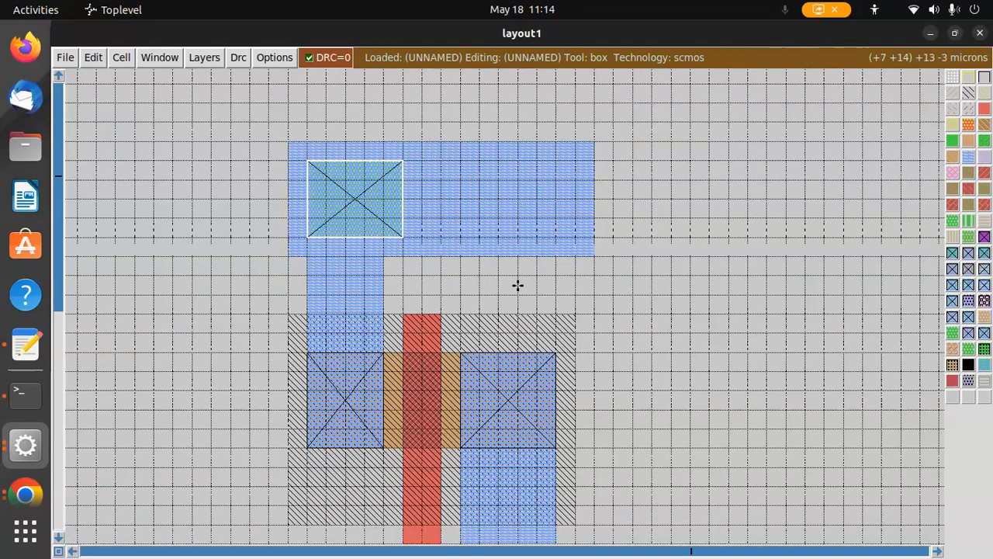
{"action": "left_click", "coordinate": [327, 404]}
{"action": "right_click", "coordinate": [326, 404]}
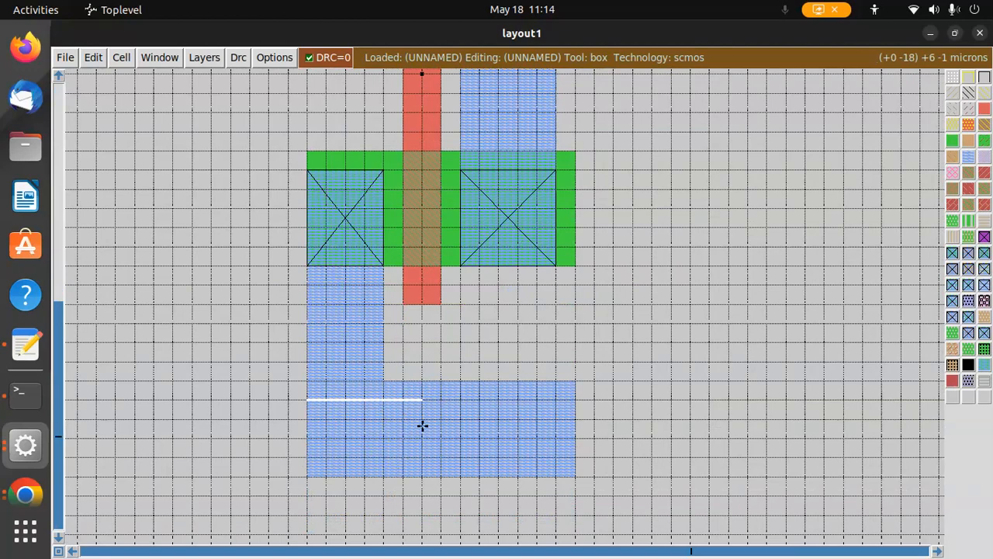
{"action": "right_click", "coordinate": [418, 473]}
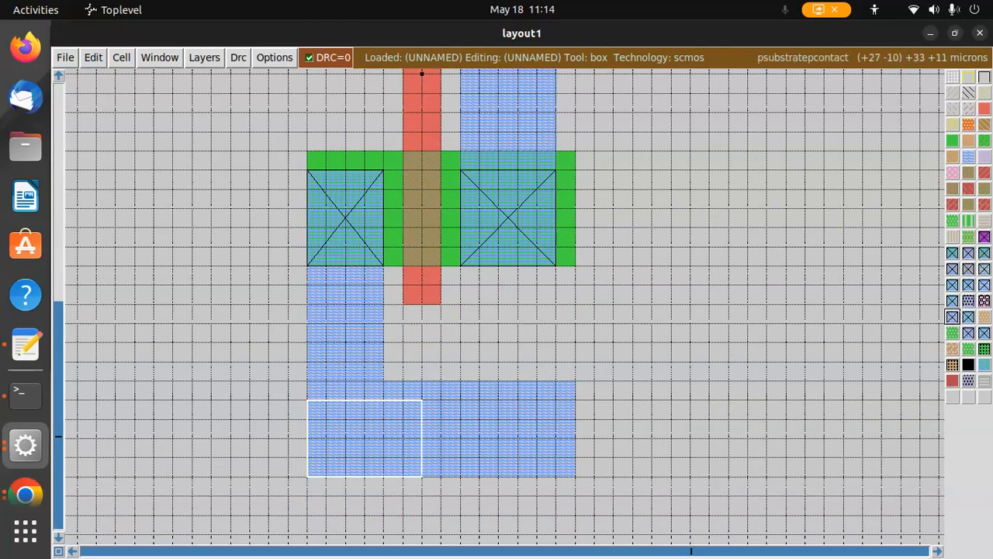
{"action": "left_click", "coordinate": [954, 317]}
Extend the n-well upward to enclose the top metal1 rail and its substrate contact
{"action": "scroll", "coordinate": [656, 315], "scroll_direction": "up", "scroll_amount": 5}
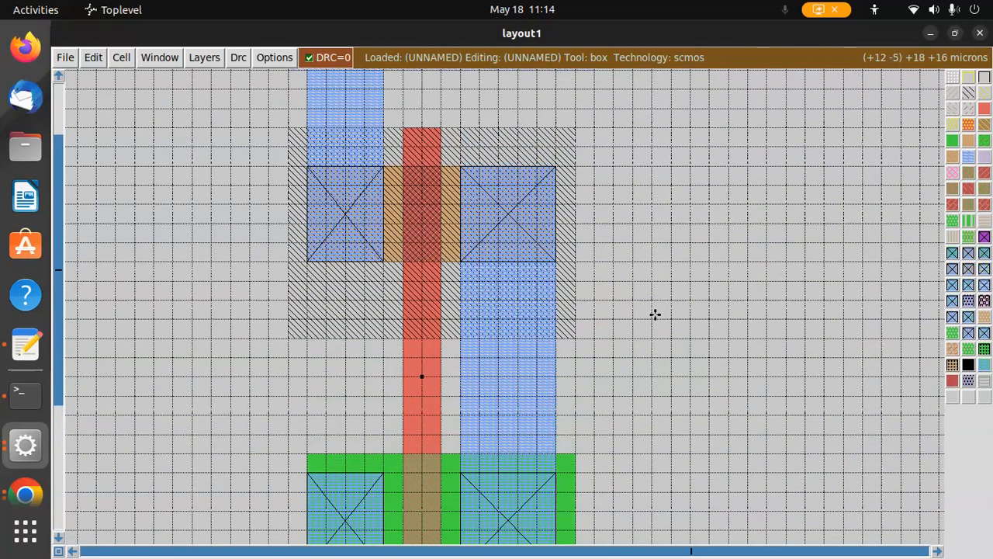
{"action": "right_click", "coordinate": [287, 244]}
{"action": "left_click", "coordinate": [287, 245]}
{"action": "right_click", "coordinate": [287, 245]}
{"action": "scroll", "coordinate": [299, 129], "scroll_direction": "up", "scroll_amount": 3}
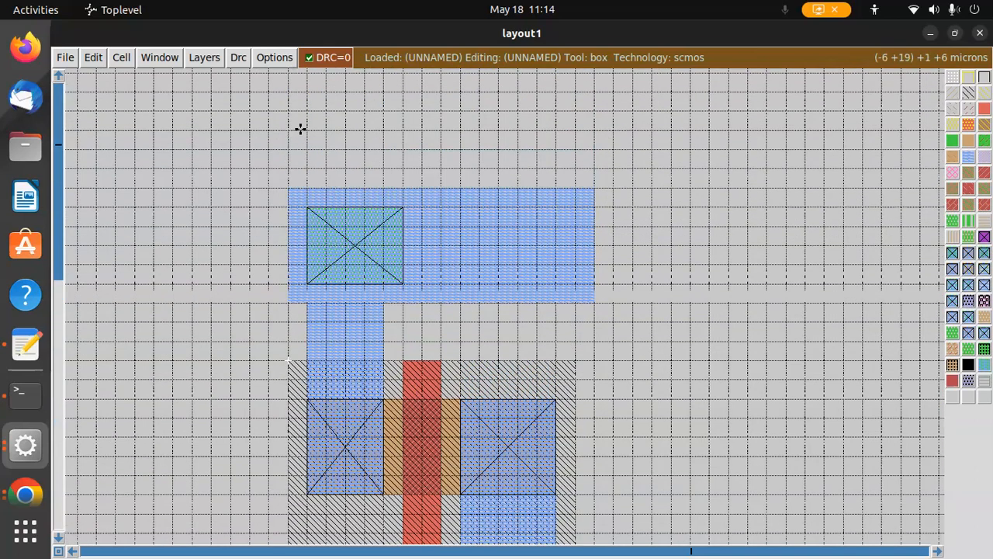
{"action": "right_click", "coordinate": [286, 132]}
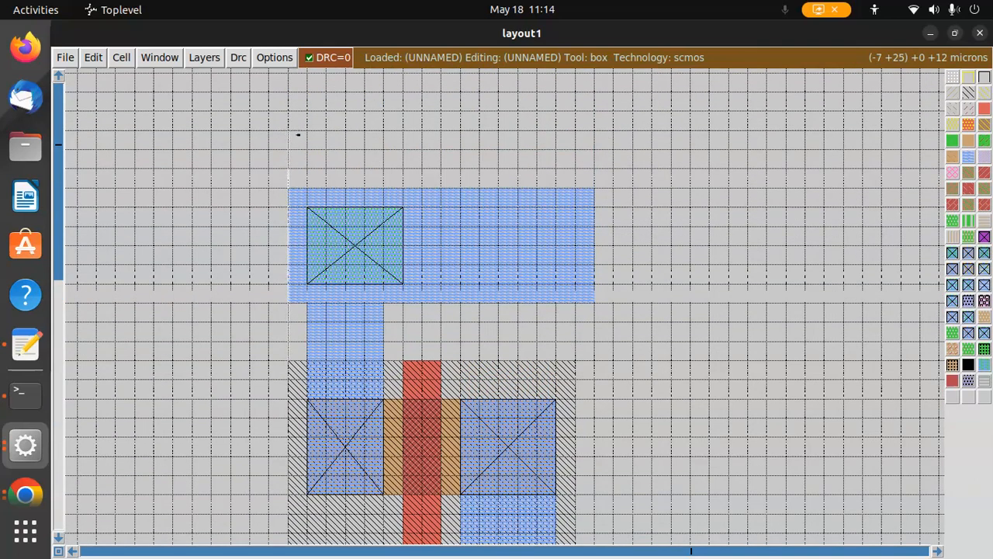
{"action": "right_click", "coordinate": [594, 131]}
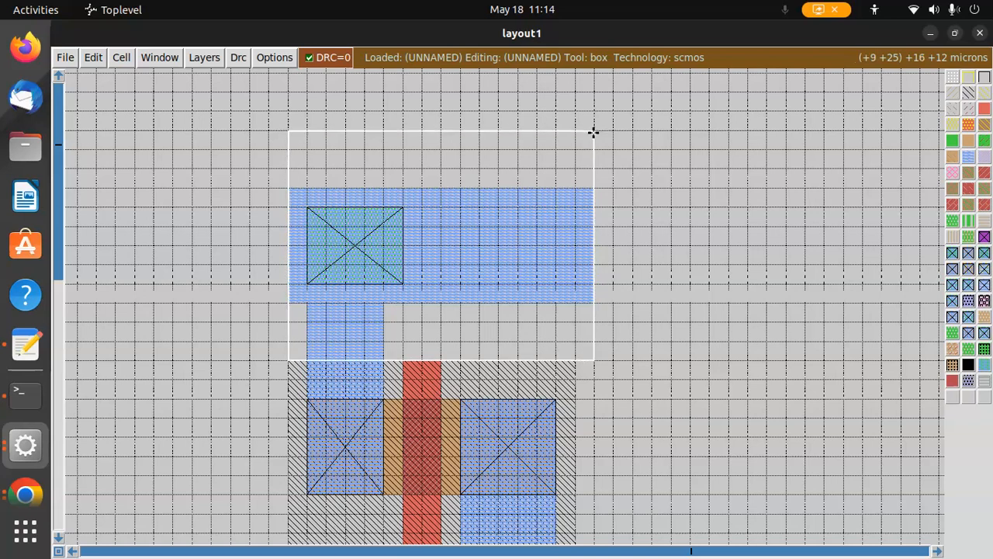
{"action": "middle_click", "coordinate": [968, 93]}
{"action": "left_click", "coordinate": [594, 365]}
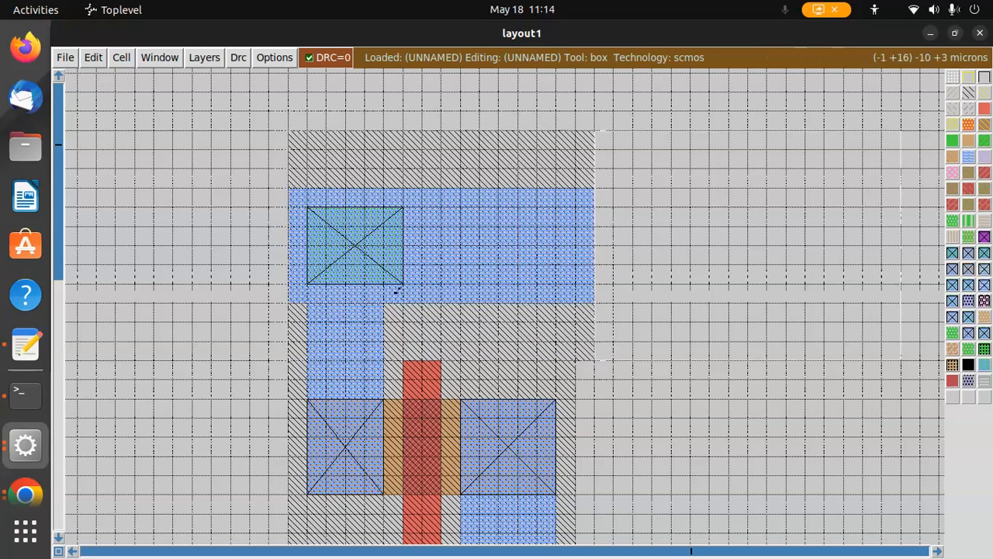
{"action": "scroll", "coordinate": [401, 293], "scroll_direction": "down", "scroll_amount": 3}
{"action": "scroll", "coordinate": [439, 284], "scroll_direction": "down", "scroll_amount": 3}
{"action": "key", "text": "g"}
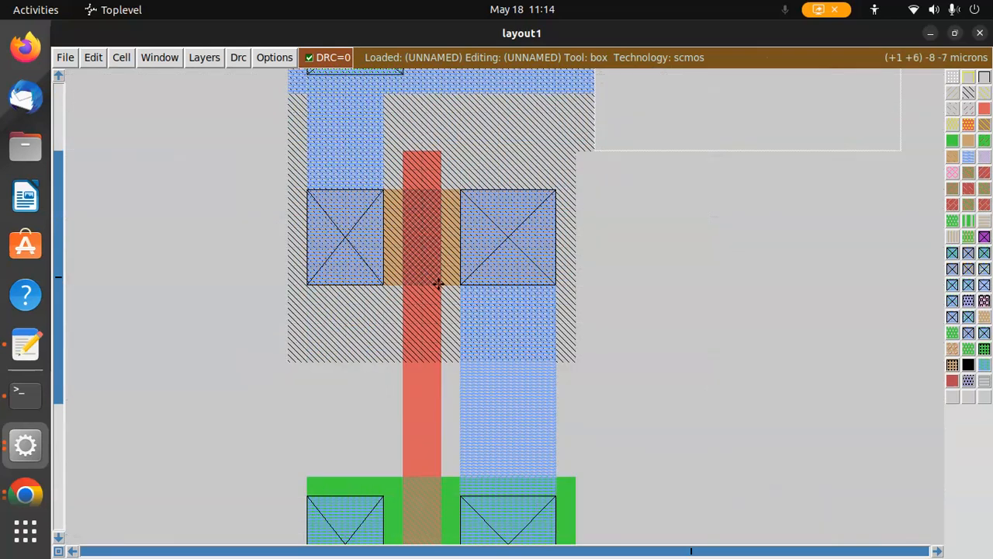
{"action": "key", "text": "shift+z"}
{"action": "scroll", "coordinate": [464, 280], "scroll_direction": "down", "scroll_amount": 4}
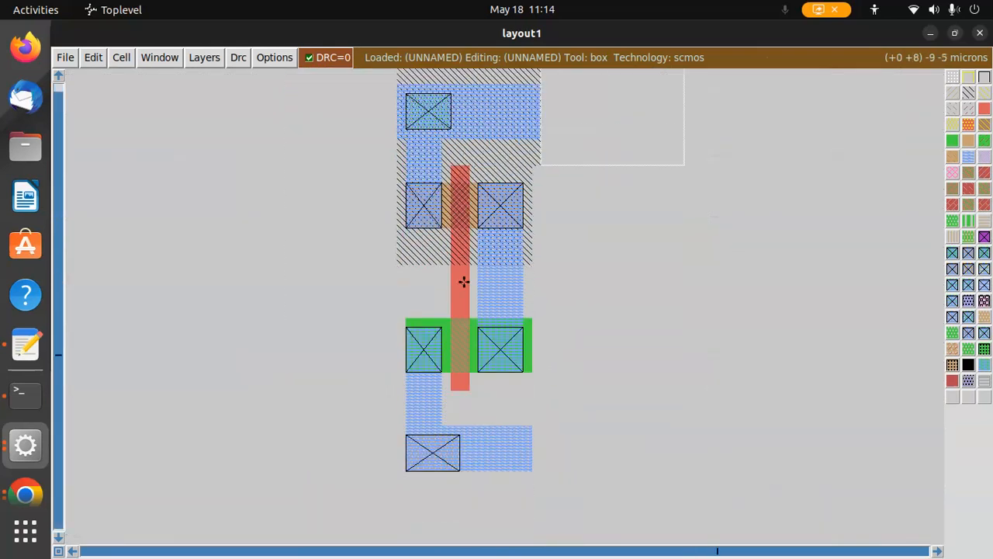
{"action": "left_click", "coordinate": [657, 285]}
{"action": "scroll", "coordinate": [425, 225], "scroll_direction": "up", "scroll_amount": 5}
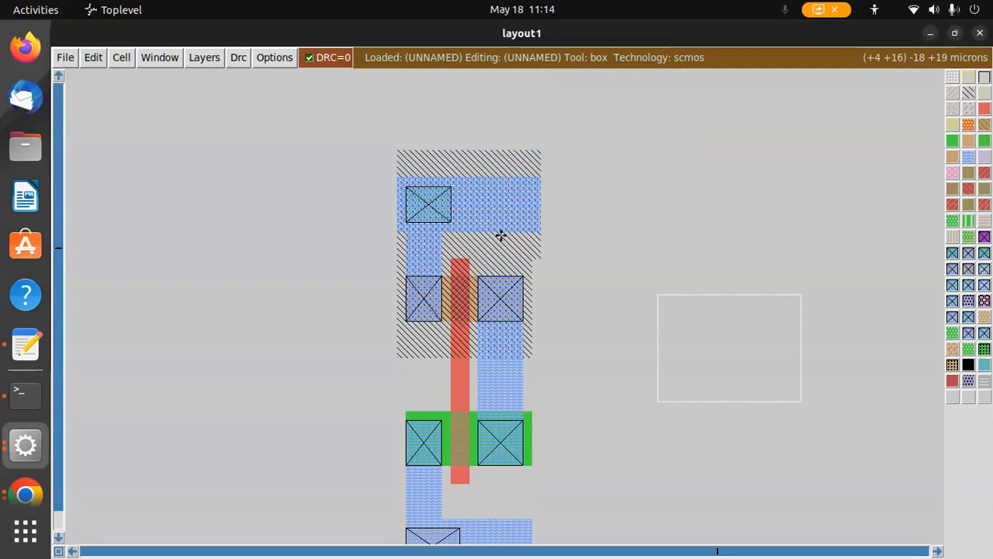
{"action": "key", "text": "z"}
{"action": "scroll", "coordinate": [497, 219], "scroll_direction": "up", "scroll_amount": 2}
Label the top metal1 rail vdd using the label command in the console
{"action": "left_click", "coordinate": [444, 160]}
{"action": "right_click", "coordinate": [434, 158]}
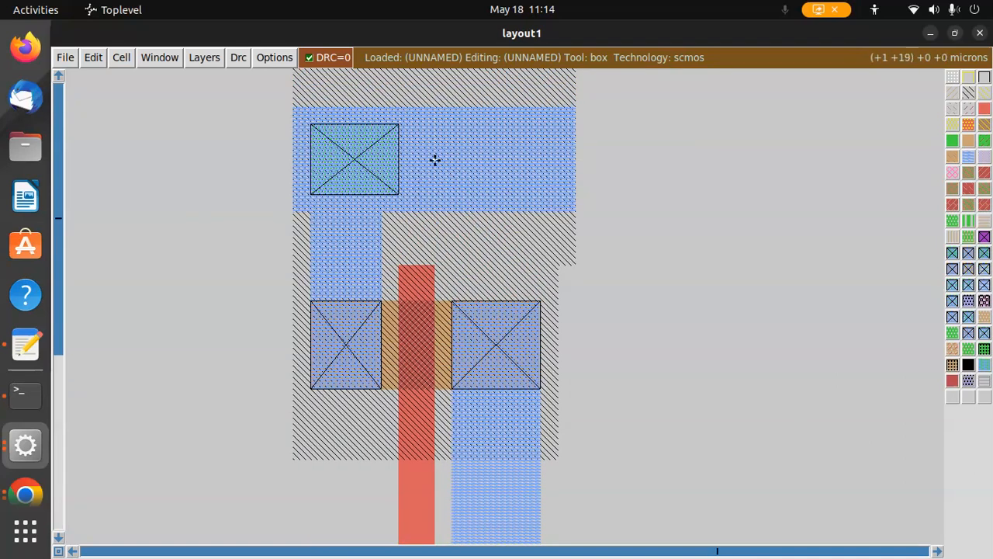
{"action": "left_click", "coordinate": [26, 444]}
{"action": "left_click", "coordinate": [328, 509]}
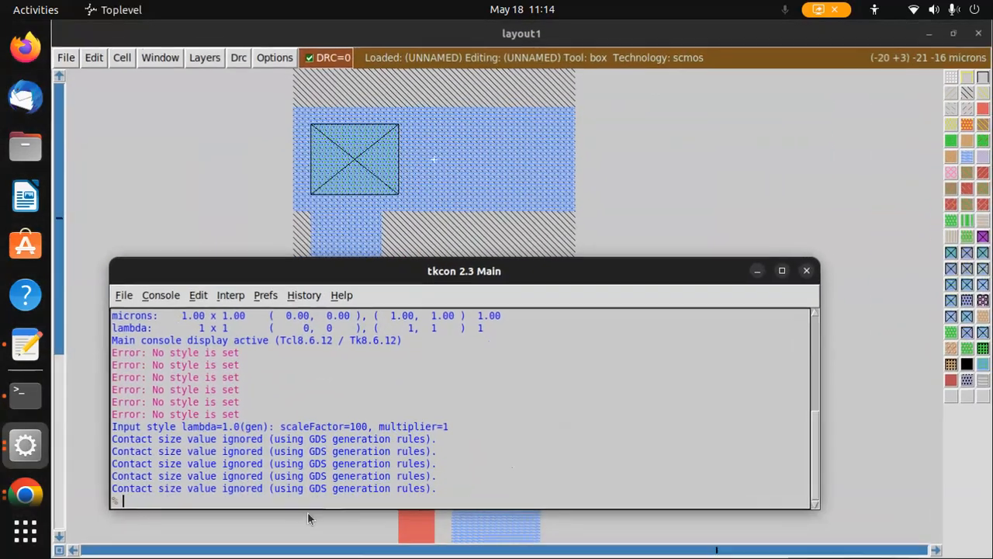
{"action": "type", "text": "label vd"}
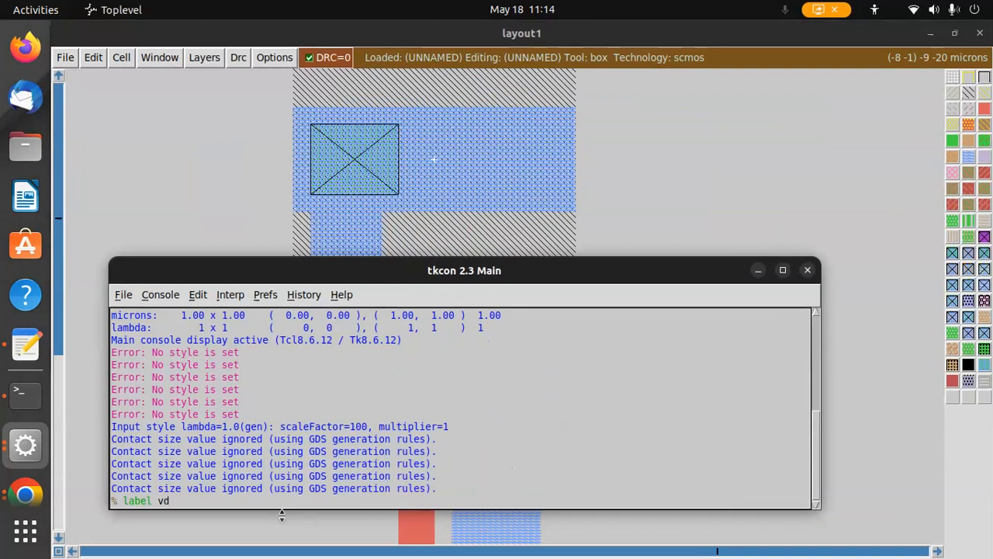
{"action": "type", "text": "d"}
{"action": "key", "text": "Return"}
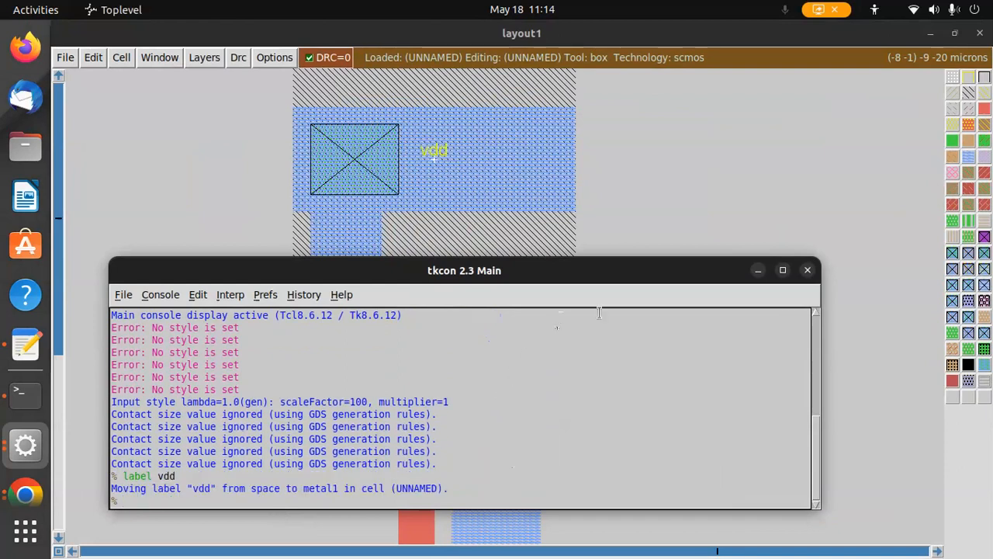
Label the output metal1 strip out using the label command in the console
{"action": "left_click_drag", "start_coordinate": [589, 276], "coordinate": [533, 546]}
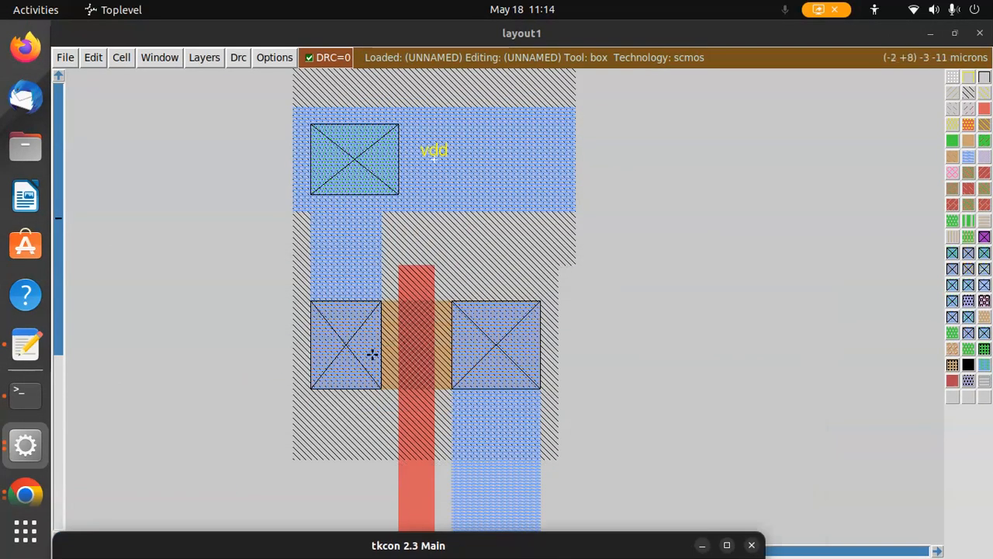
{"action": "scroll", "coordinate": [529, 466], "scroll_direction": "down", "scroll_amount": 1}
{"action": "left_click", "coordinate": [487, 466]}
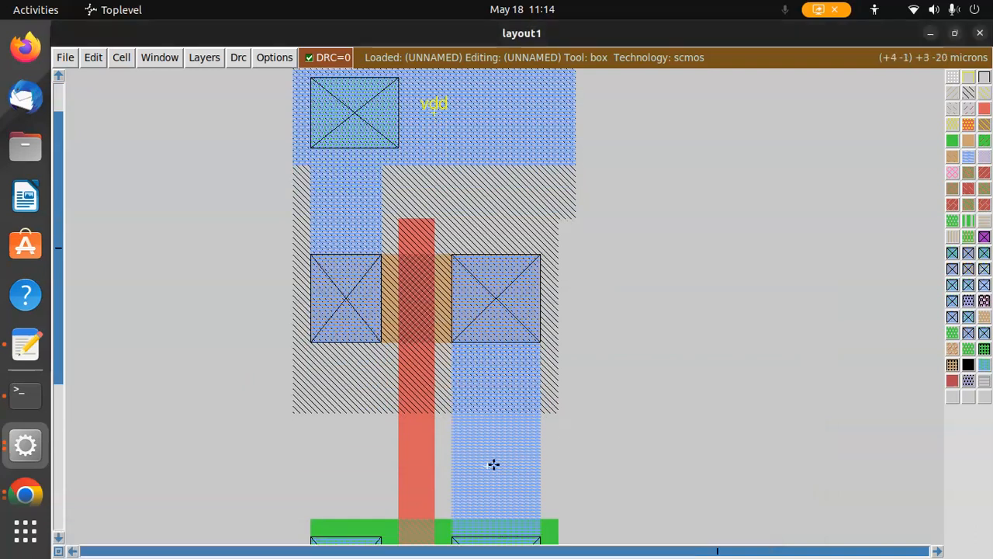
{"action": "left_click", "coordinate": [25, 444]}
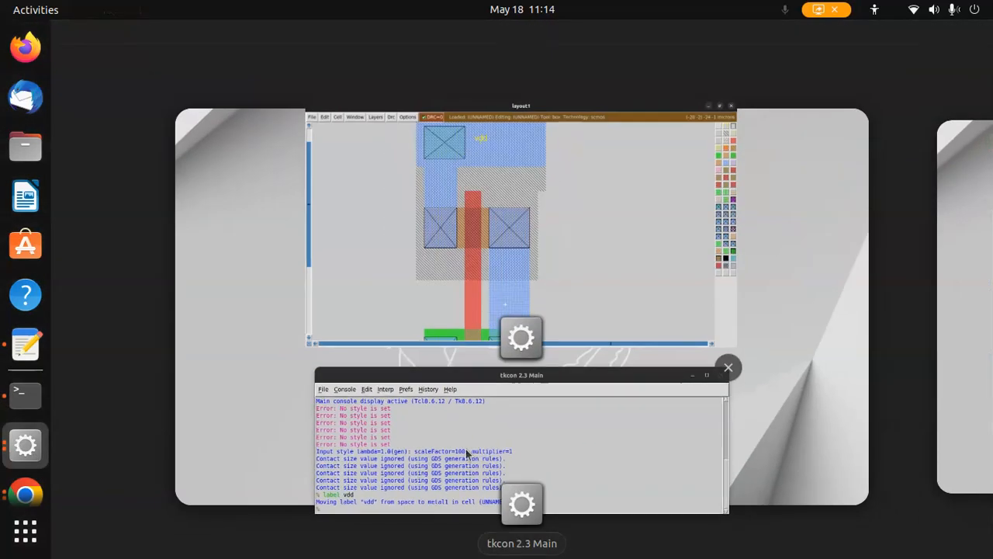
{"action": "left_click", "coordinate": [421, 454]}
{"action": "left_click_drag", "start_coordinate": [333, 538], "coordinate": [585, 168]}
{"action": "type", "text": "label out"}
{"action": "key", "text": "Return"}
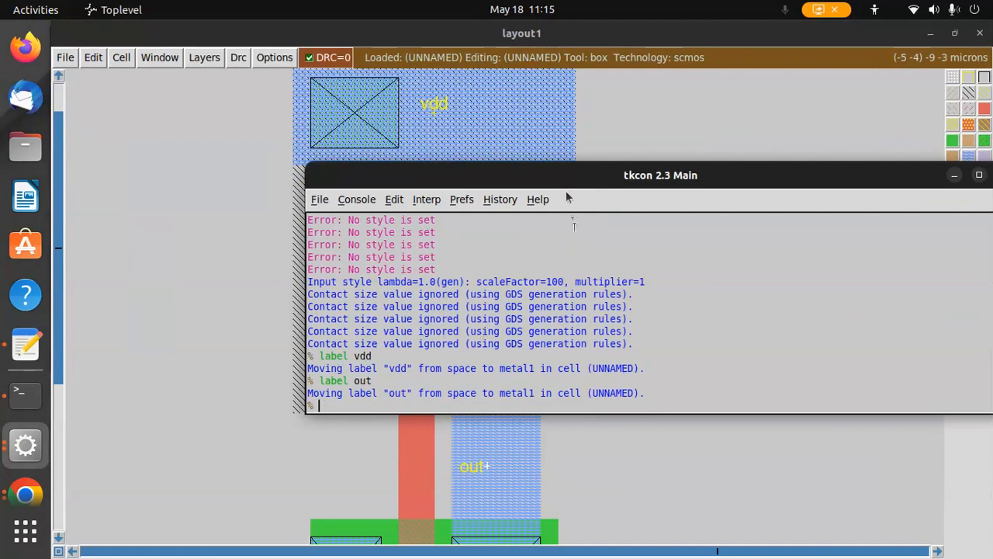
Label the polysilicon gate in using the label command in the console
{"action": "left_click_drag", "start_coordinate": [558, 165], "coordinate": [744, 94]}
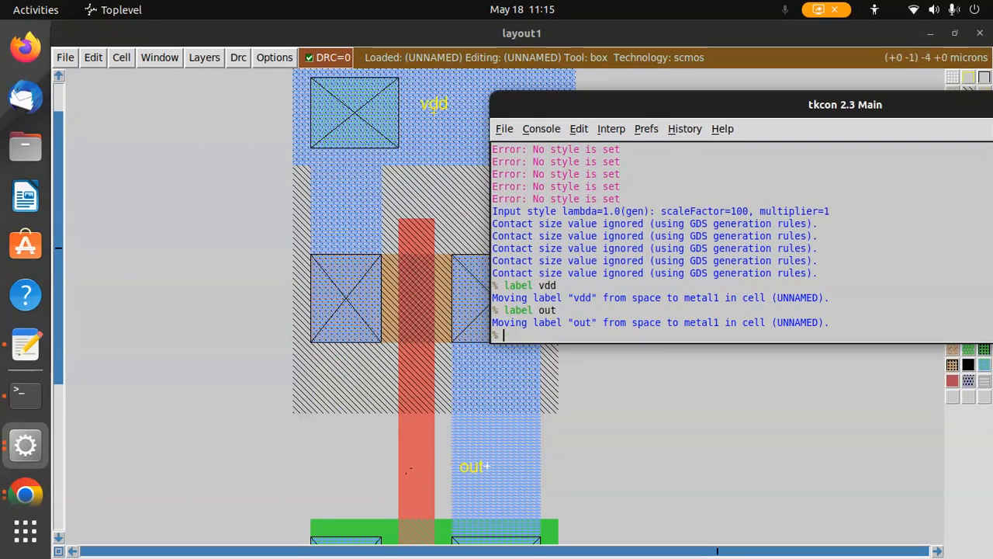
{"action": "left_click", "coordinate": [407, 470]}
{"action": "left_click", "coordinate": [24, 444]}
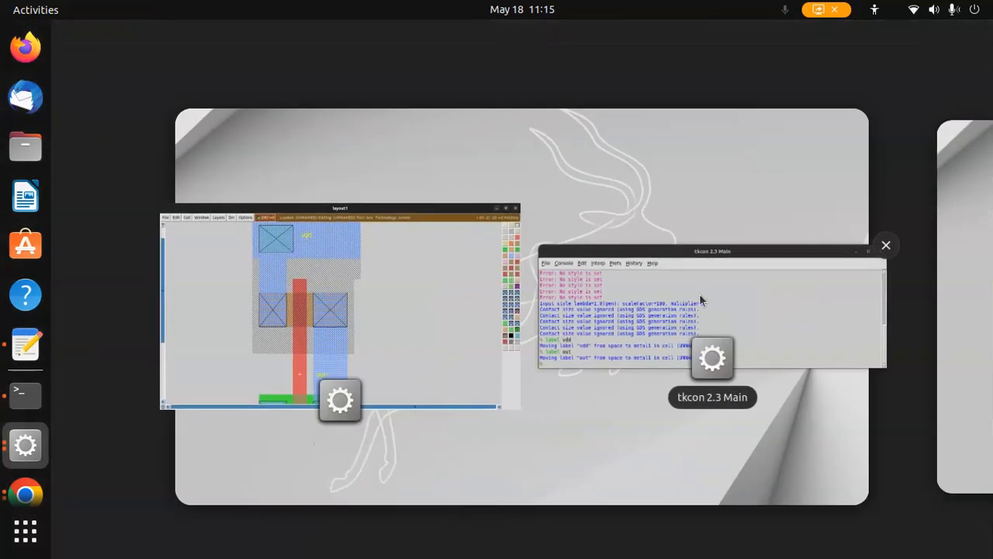
{"action": "left_click", "coordinate": [700, 300]}
{"action": "type", "text": "label i"}
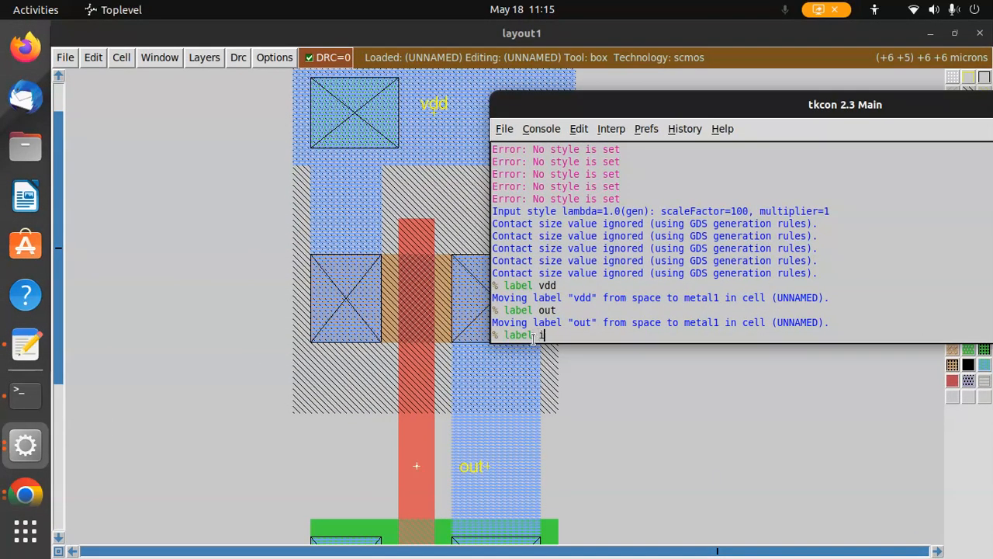
{"action": "type", "text": "n"}
{"action": "key", "text": "Return"}
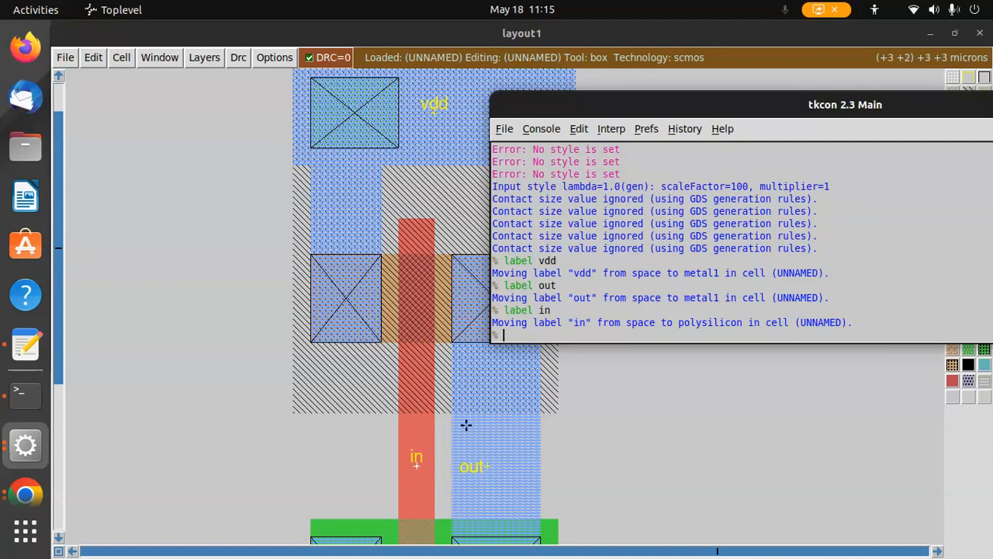
Label the bottom metal1 rail gnd using the label command, correcting the mistyped command
{"action": "scroll", "coordinate": [465, 419], "scroll_direction": "down", "scroll_amount": 4}
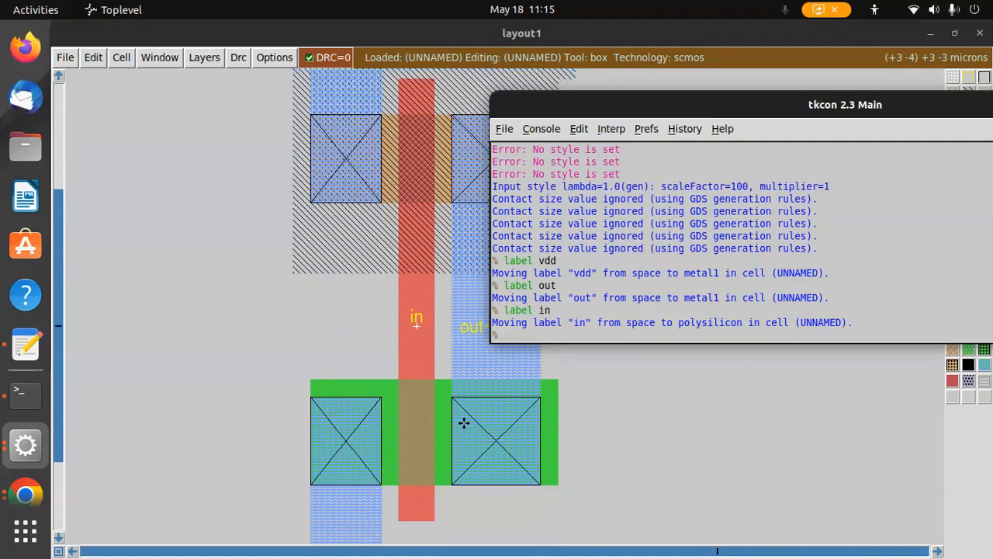
{"action": "scroll", "coordinate": [470, 440], "scroll_direction": "down", "scroll_amount": 1}
{"action": "left_click", "coordinate": [470, 439]}
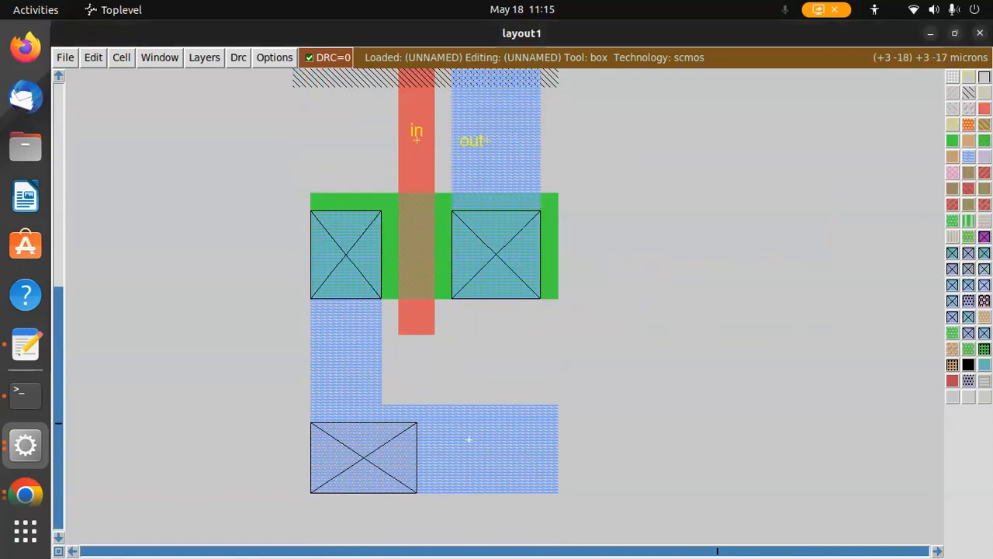
{"action": "left_click", "coordinate": [25, 447]}
{"action": "left_click", "coordinate": [596, 357]}
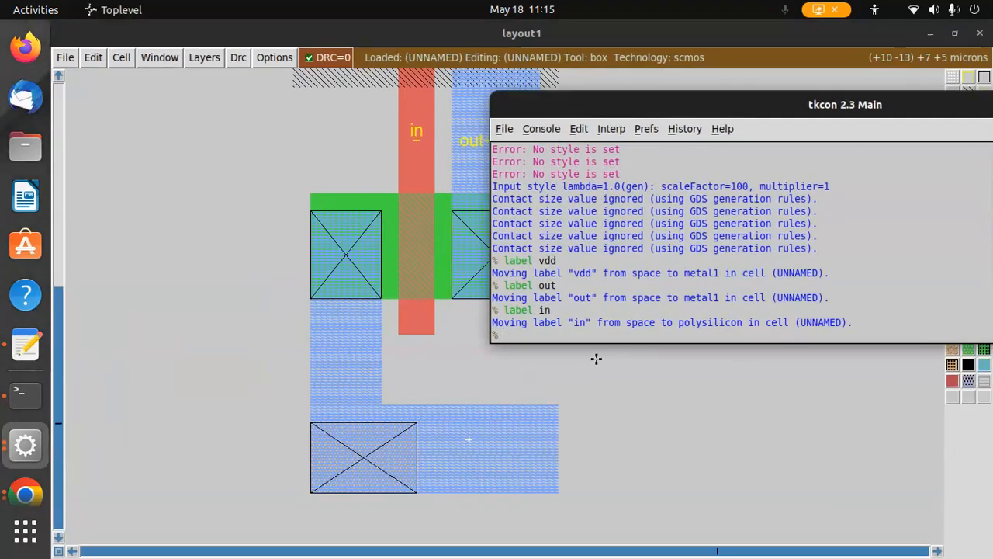
{"action": "type", "text": "lael gnd"}
{"action": "key", "text": "Return"}
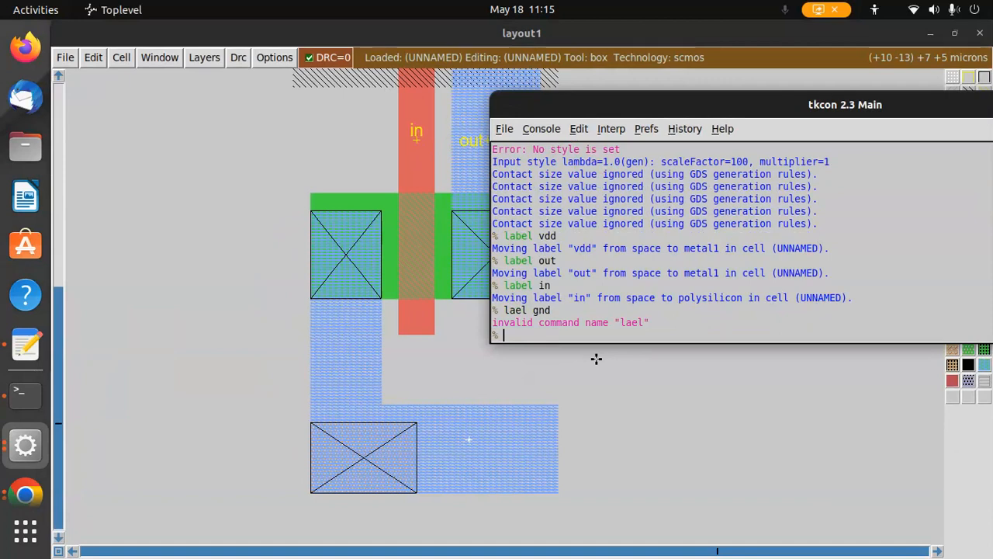
{"action": "type", "text": "label gnd"}
{"action": "key", "text": "Return"}
{"action": "left_click_drag", "start_coordinate": [917, 111], "coordinate": [567, 237]}
{"action": "left_click", "coordinate": [789, 231]}
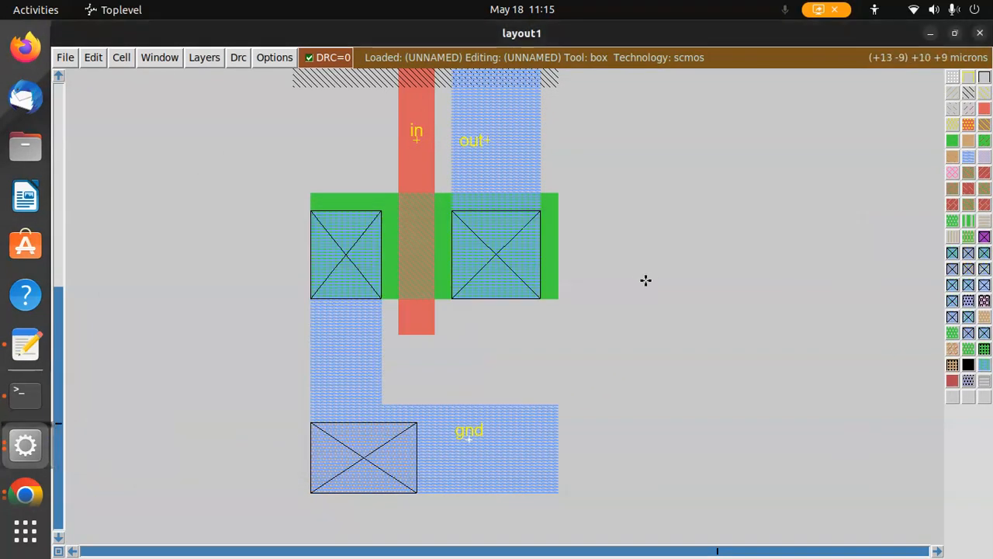
Review the whole inverter layout and its vdd, in, out and gnd labels
{"action": "scroll", "coordinate": [646, 280], "scroll_direction": "up", "scroll_amount": 10}
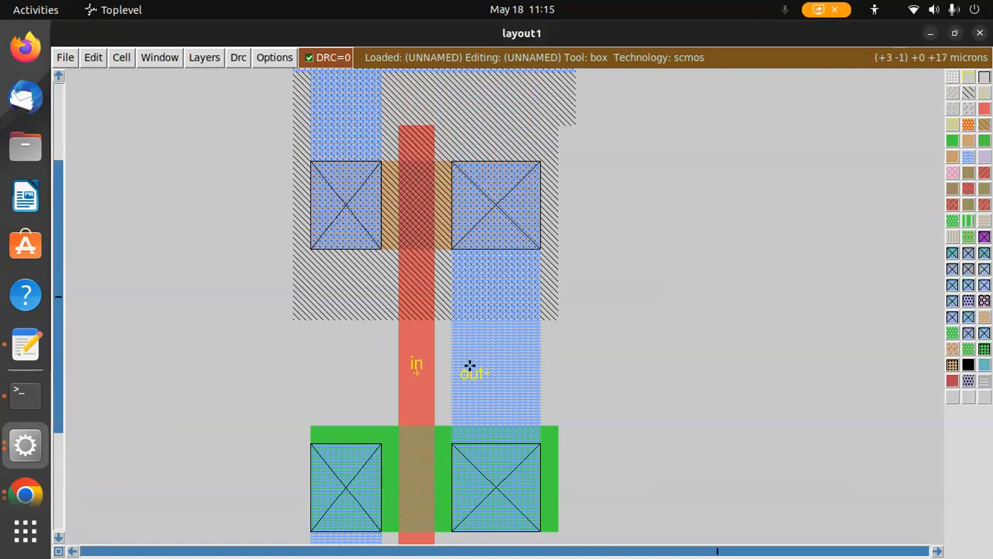
{"action": "scroll", "coordinate": [414, 365], "scroll_direction": "up", "scroll_amount": 4}
{"action": "scroll", "coordinate": [435, 143], "scroll_direction": "down", "scroll_amount": 4}
{"action": "scroll", "coordinate": [432, 133], "scroll_direction": "down", "scroll_amount": 12}
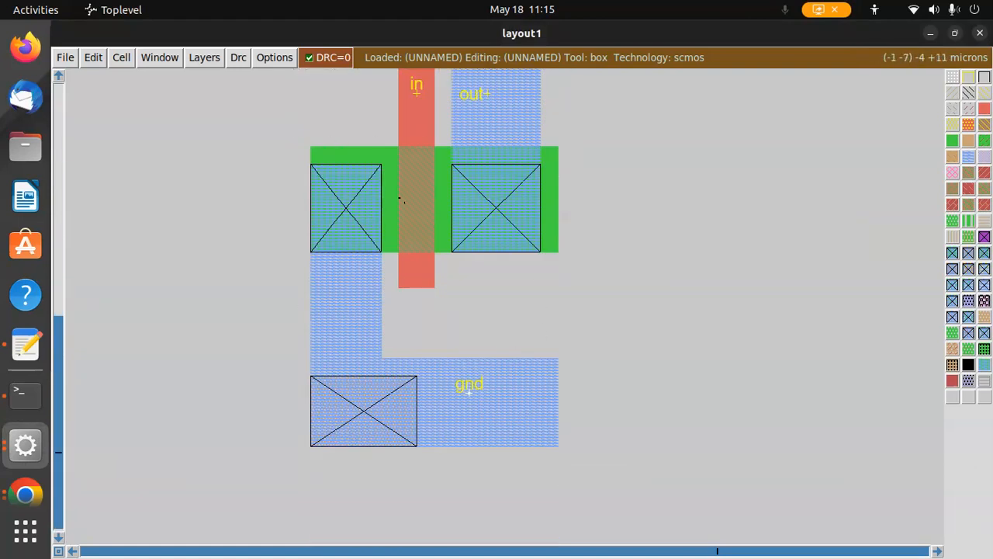
{"action": "scroll", "coordinate": [399, 198], "scroll_direction": "up", "scroll_amount": 18}
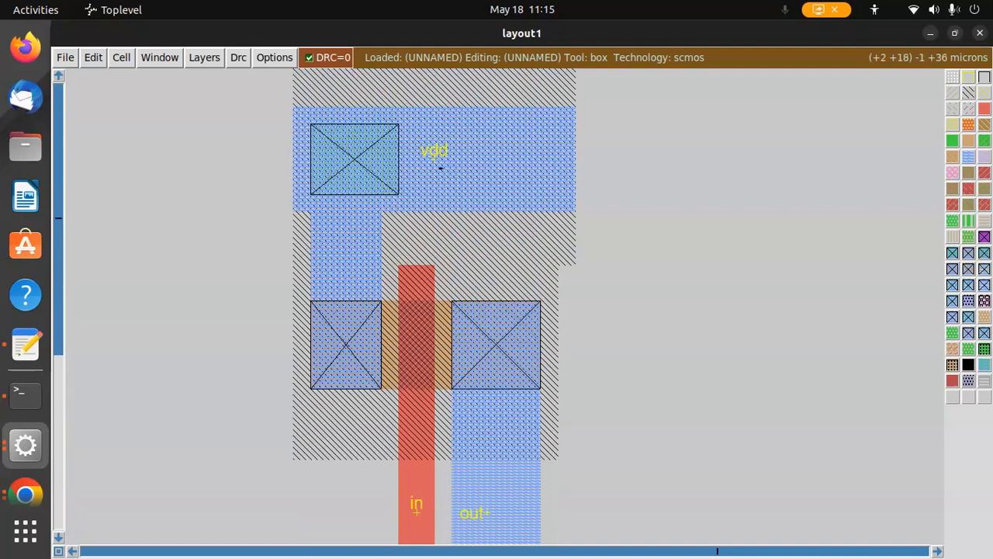
{"action": "scroll", "coordinate": [439, 167], "scroll_direction": "up", "scroll_amount": 5}
{"action": "scroll", "coordinate": [738, 367], "scroll_direction": "down", "scroll_amount": 5}
{"action": "scroll", "coordinate": [738, 367], "scroll_direction": "down", "scroll_amount": 6}
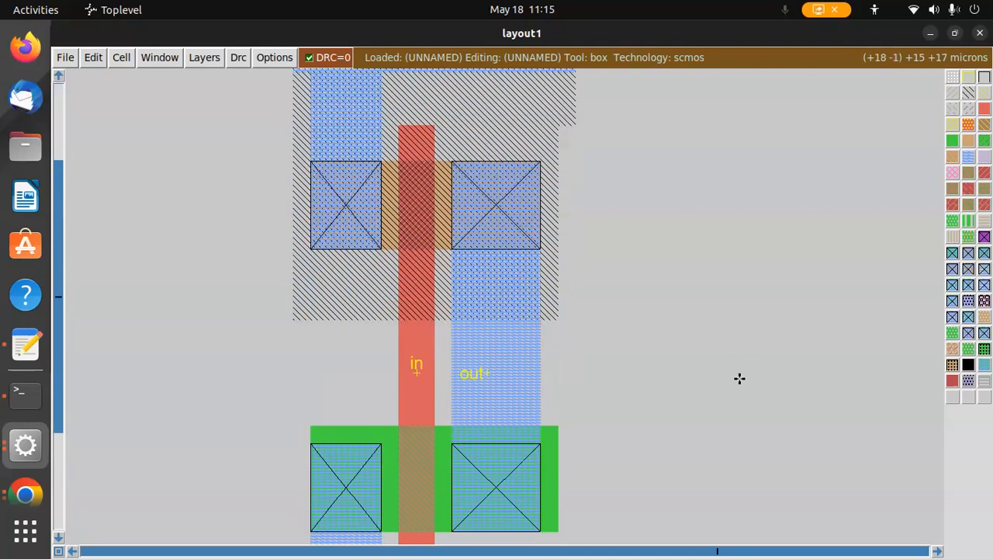
{"action": "scroll", "coordinate": [454, 257], "scroll_direction": "up", "scroll_amount": 6}
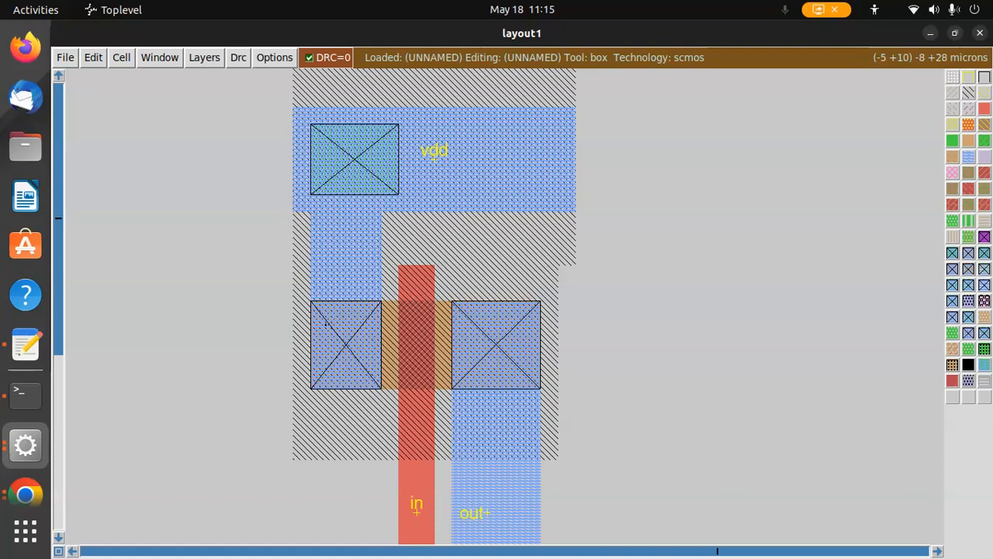
{"action": "scroll", "coordinate": [466, 273], "scroll_direction": "down", "scroll_amount": 13}
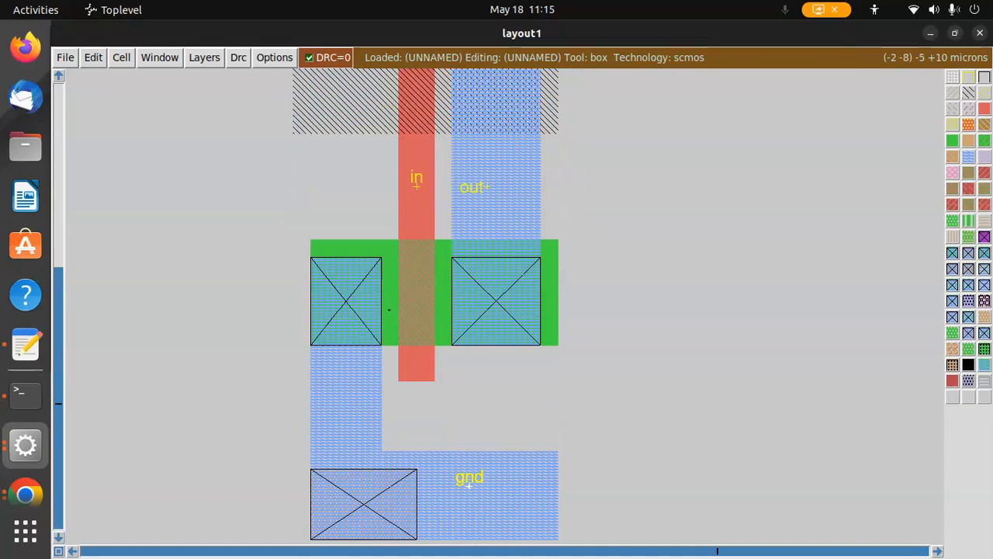
{"action": "scroll", "coordinate": [415, 233], "scroll_direction": "up", "scroll_amount": 8}
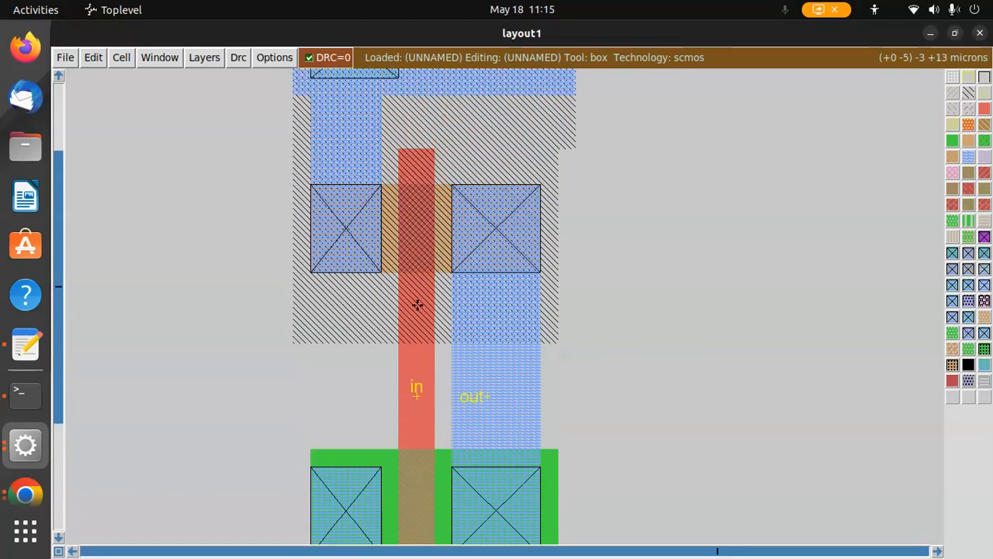
{"action": "scroll", "coordinate": [418, 305], "scroll_direction": "up", "scroll_amount": 3}
Save the cell as inverter in the projects/layouts folder
{"action": "left_click", "coordinate": [65, 57]}
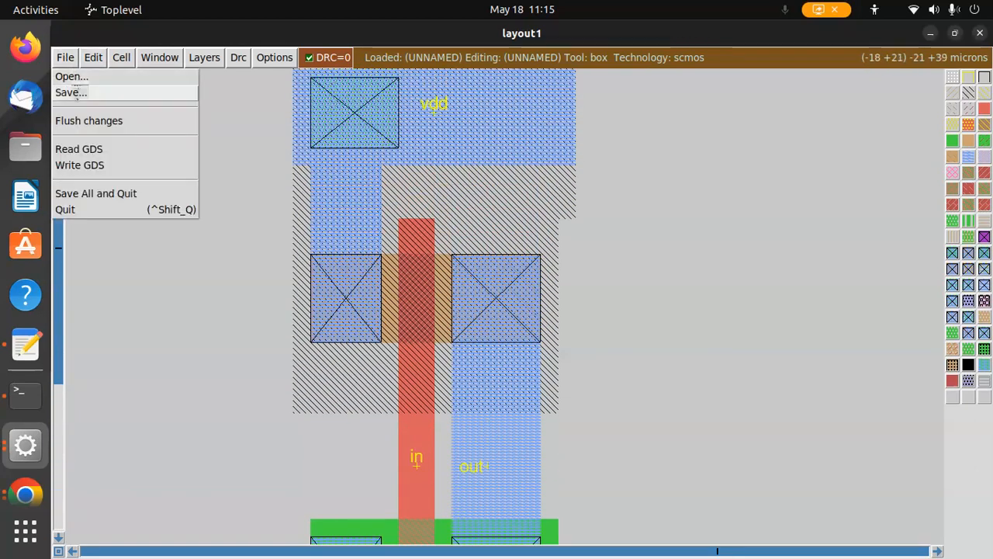
{"action": "left_click", "coordinate": [71, 92]}
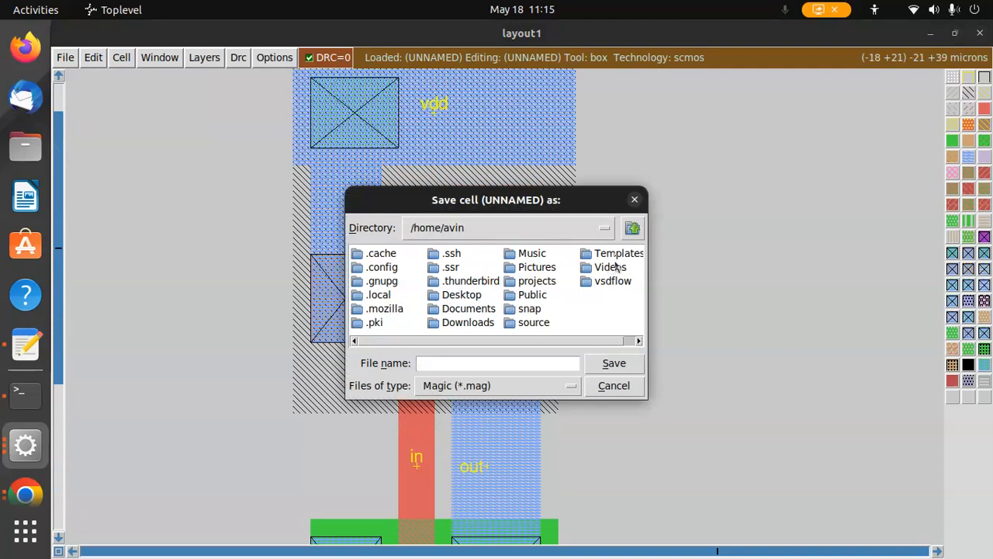
{"action": "double_click", "coordinate": [537, 281]}
{"action": "left_click", "coordinate": [392, 255]}
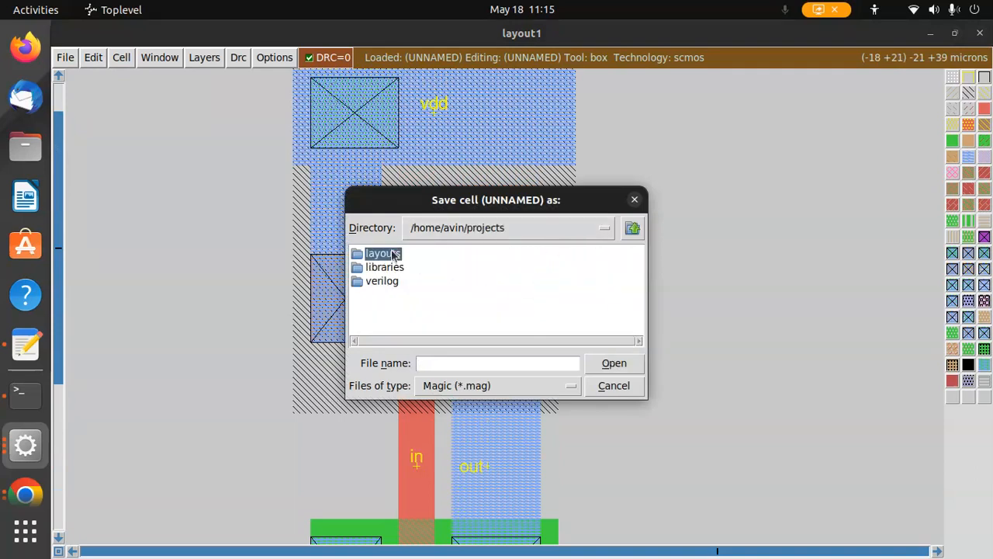
{"action": "double_click", "coordinate": [392, 255]}
{"action": "left_click", "coordinate": [487, 363]}
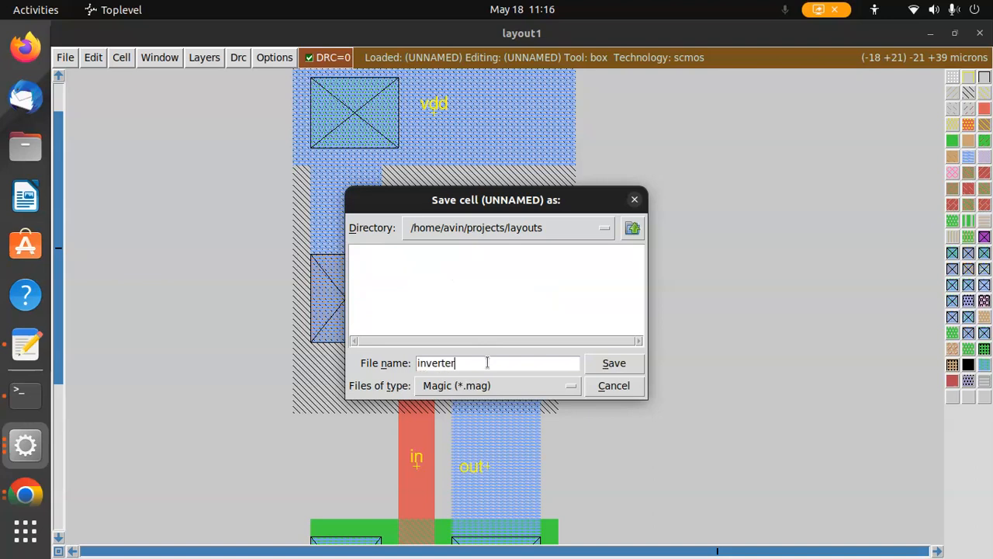
{"action": "left_click", "coordinate": [615, 364]}
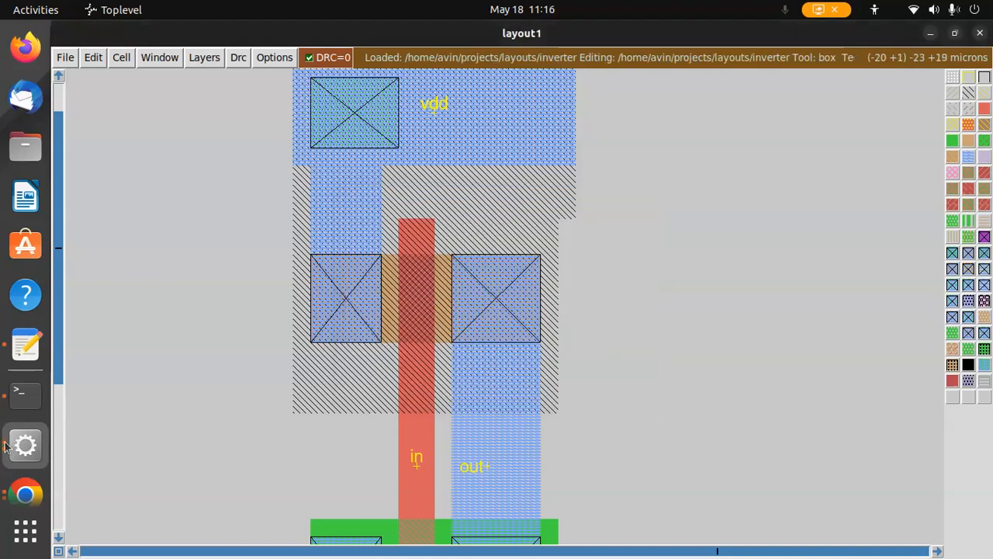
Extract the layout with the extract all command in the console
{"action": "left_click", "coordinate": [6, 446]}
{"action": "left_click", "coordinate": [318, 516]}
{"action": "type", "text": "extract "}
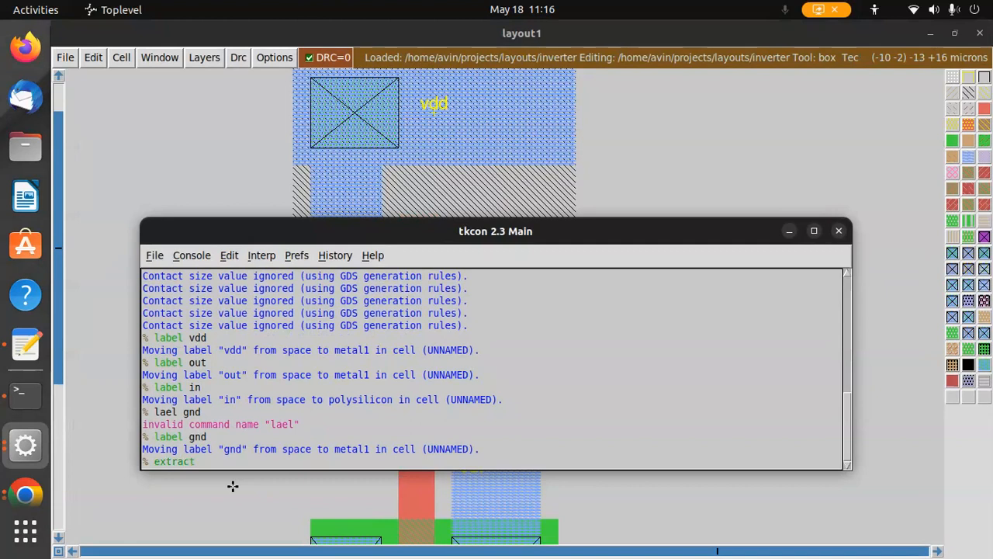
{"action": "type", "text": "all"}
{"action": "key", "text": "Return"}
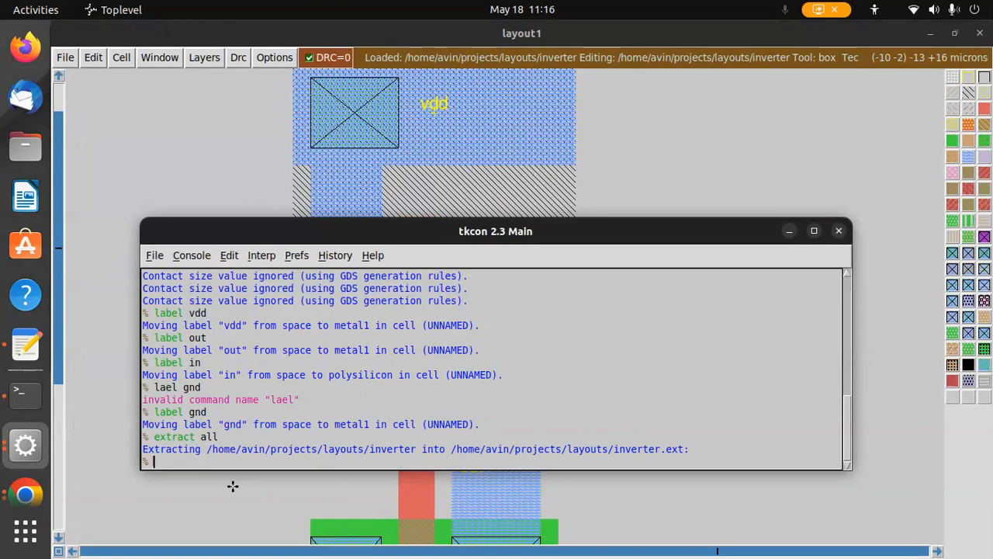
Generate the sim and SPICE netlists with the ext2sim and ext2spice commands
{"action": "type", "text": "t2sim"}
{"action": "key", "text": "Return"}
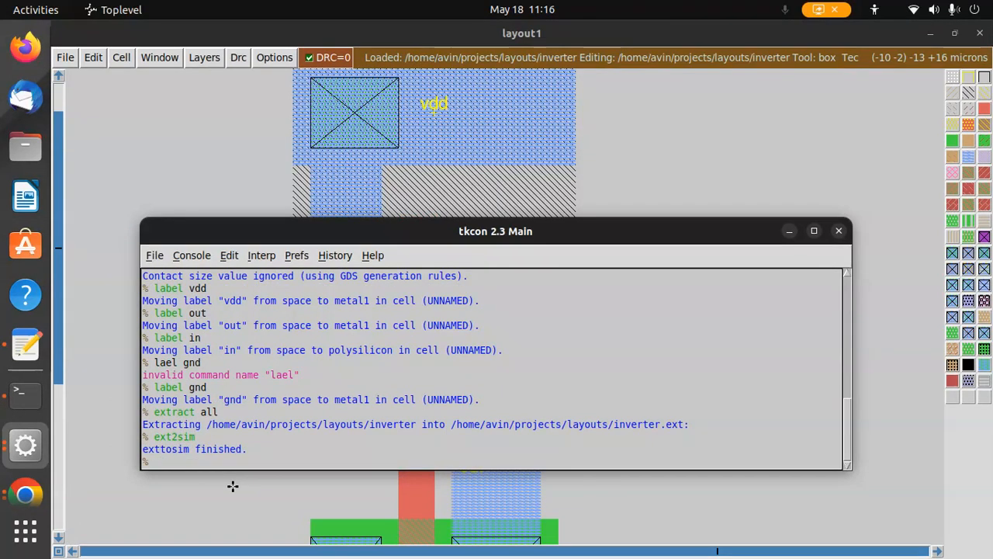
{"action": "type", "text": "ext2spice"}
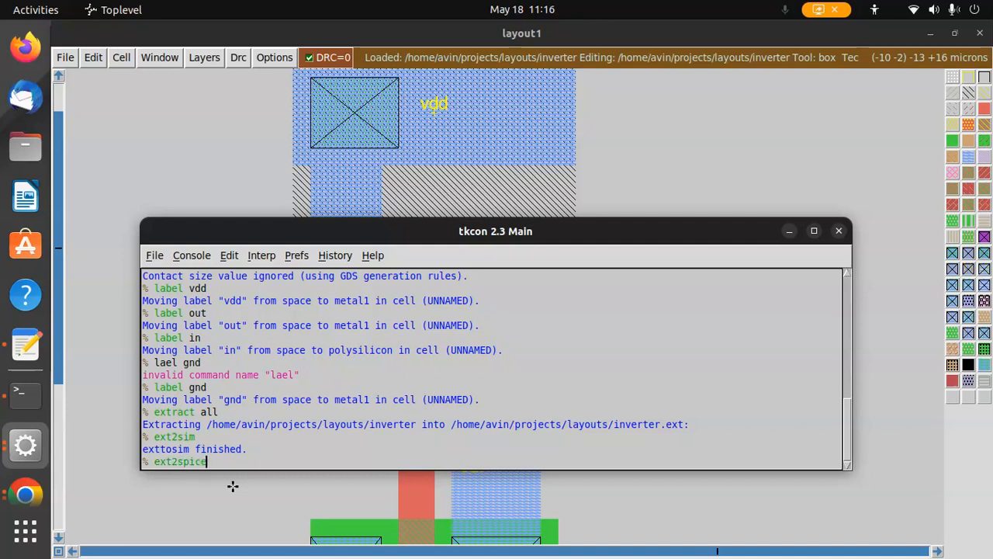
{"action": "key", "text": "Return"}
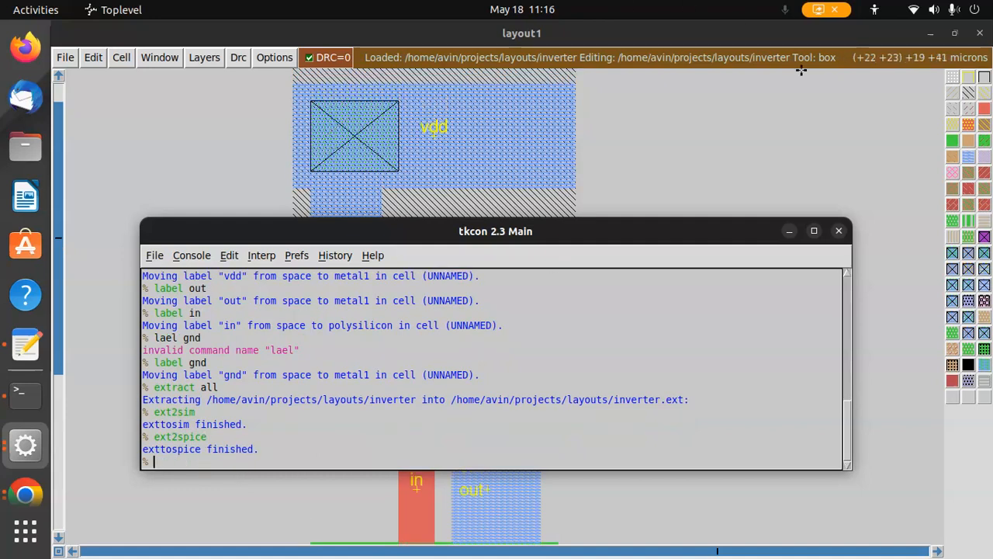
Close the console and terminal, and open the projects/layouts folder in the Files app
{"action": "left_click", "coordinate": [839, 231]}
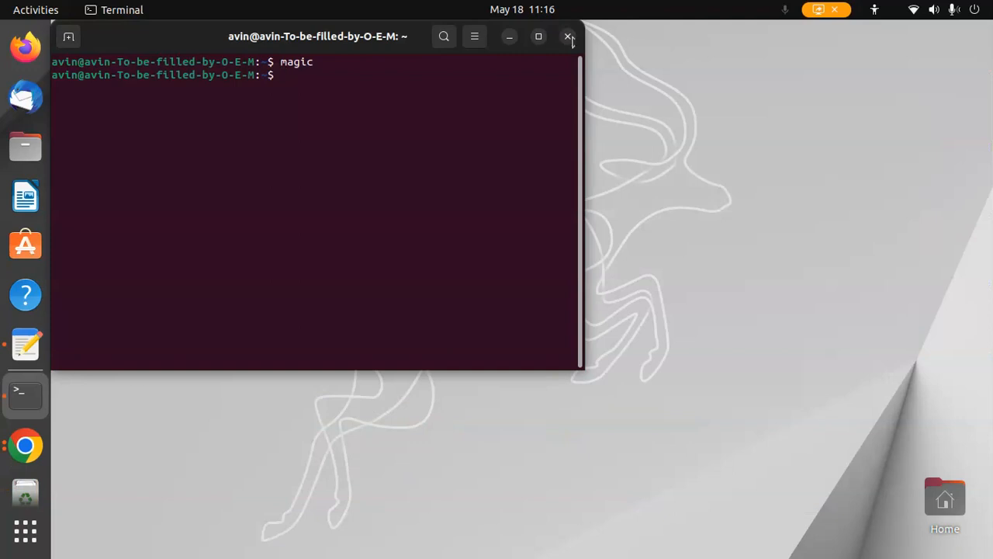
{"action": "left_click", "coordinate": [568, 37]}
{"action": "left_click", "coordinate": [31, 142]}
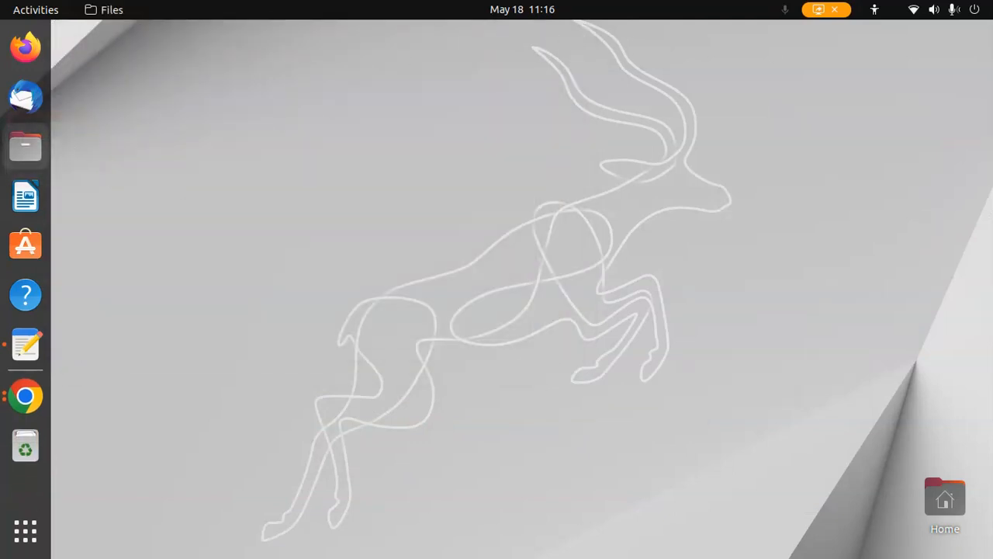
{"action": "double_click", "coordinate": [656, 93]}
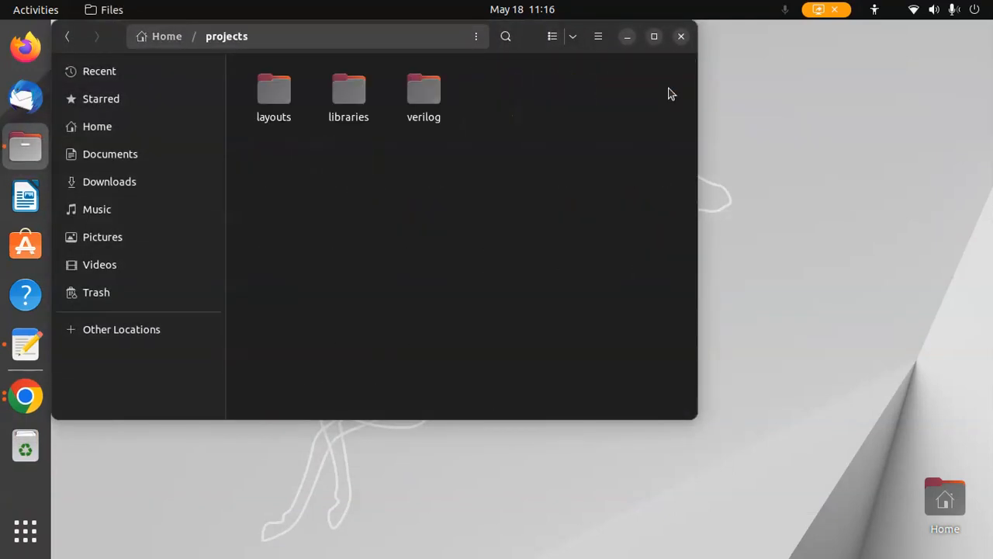
{"action": "double_click", "coordinate": [268, 89]}
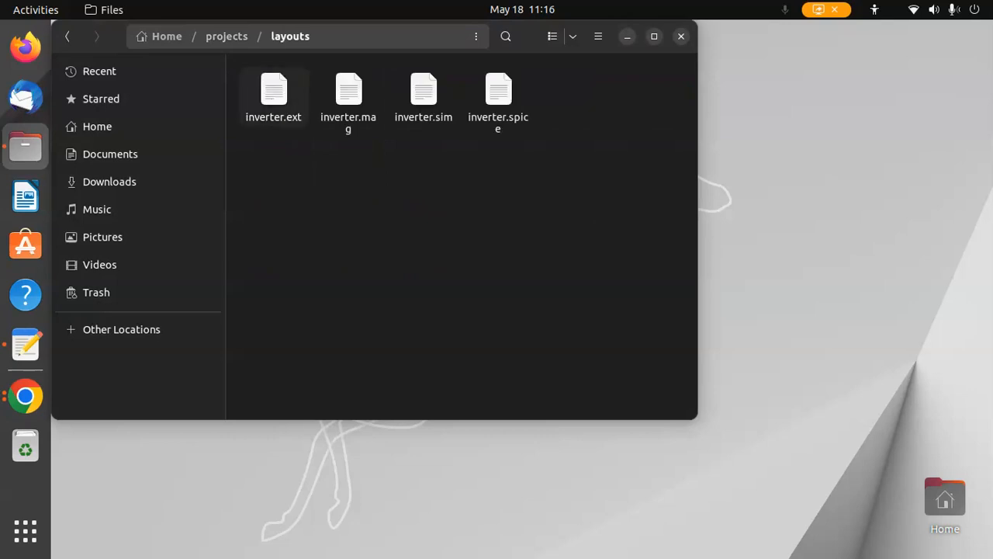